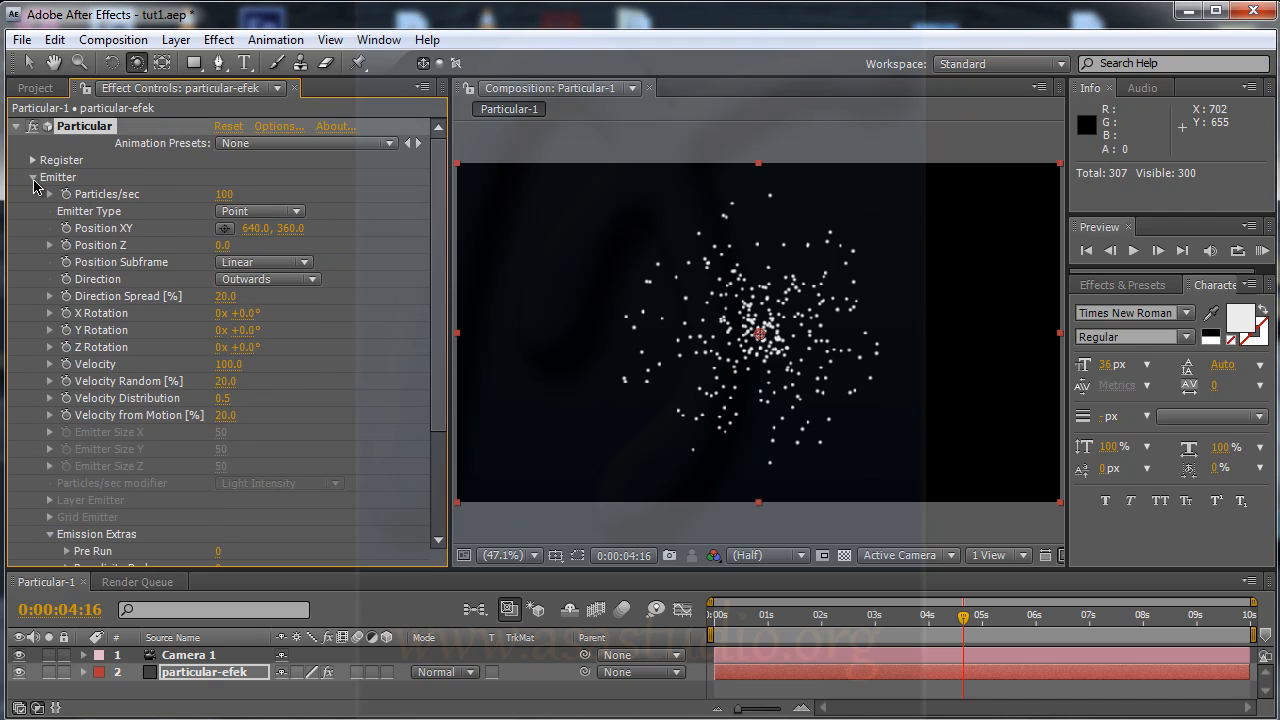
Collapse the Emitter settings of the Particular effect and expand its Particle settings.
{"action": "left_click", "coordinate": [33, 178]}
{"action": "left_click", "coordinate": [33, 194]}
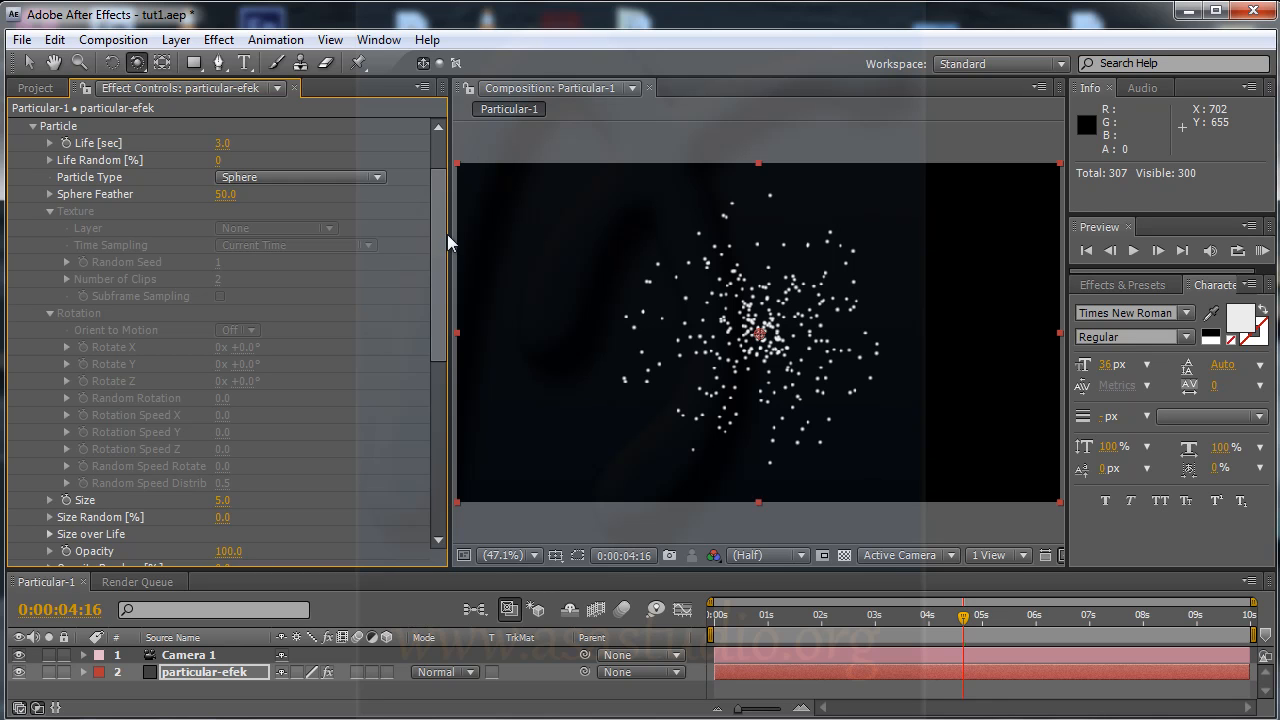
{"action": "left_click_drag", "start_coordinate": [440, 240], "coordinate": [438, 184]}
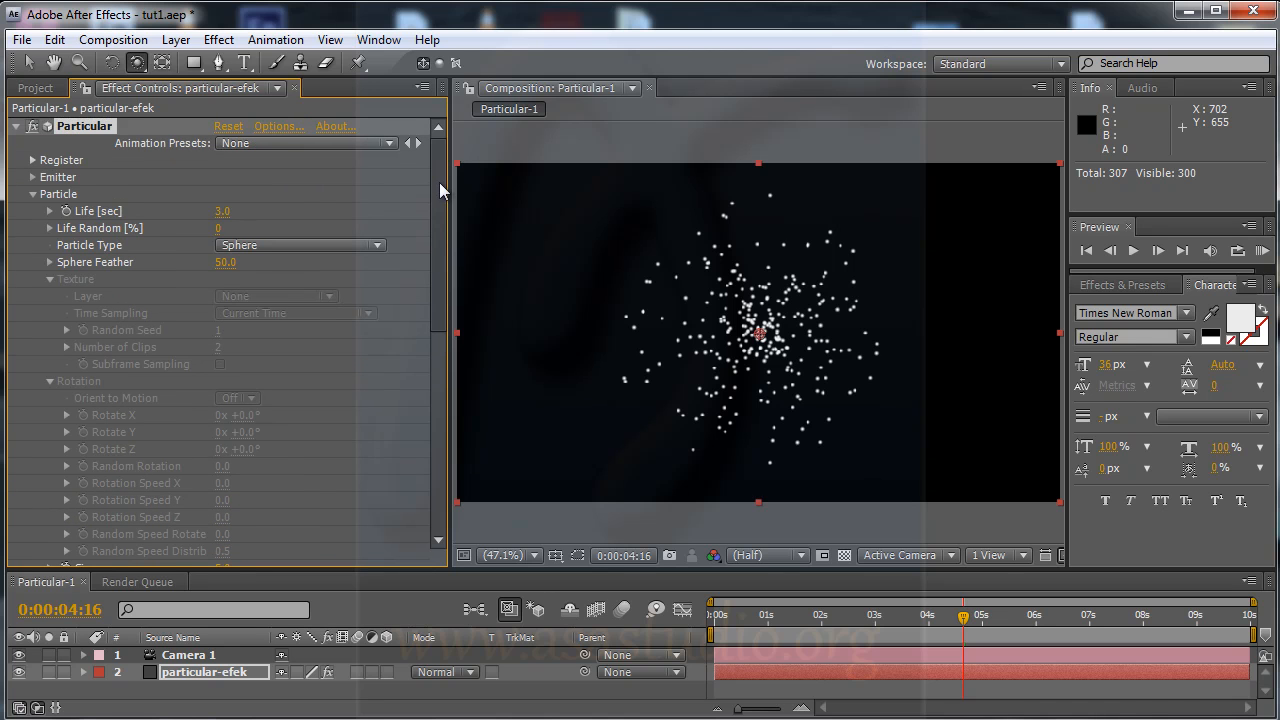
{"action": "left_click", "coordinate": [33, 178]}
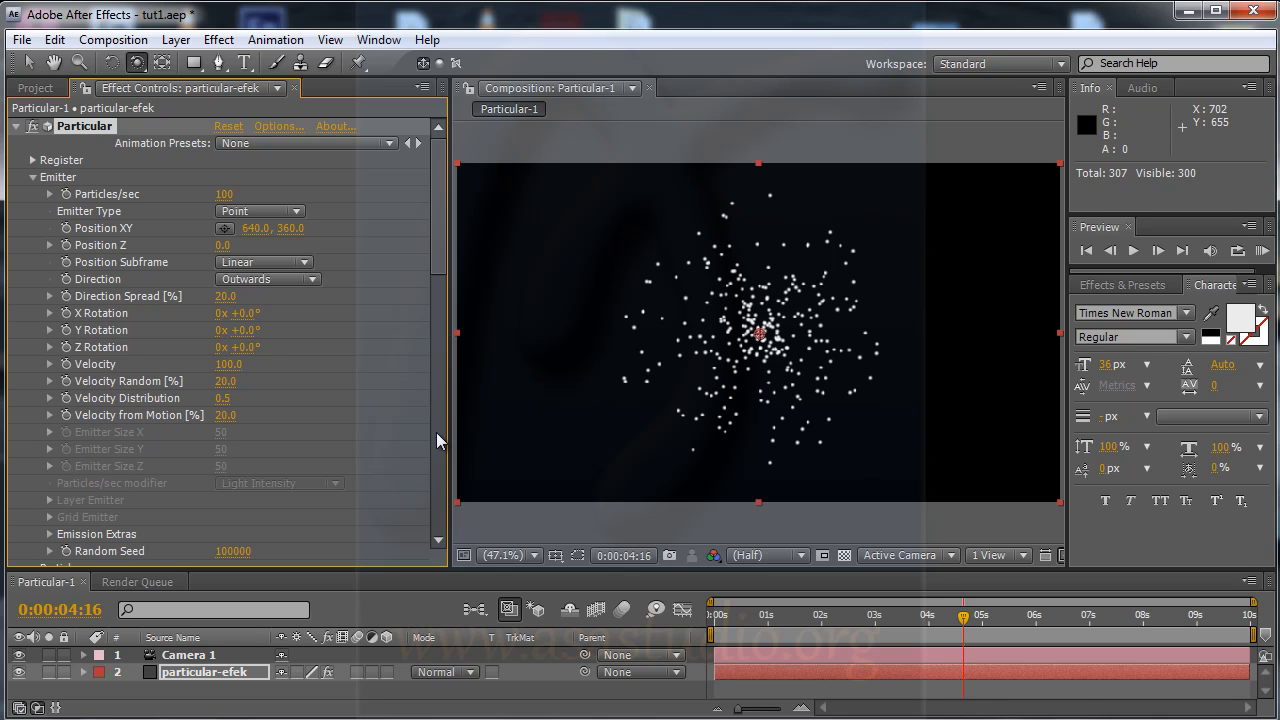
{"action": "left_click", "coordinate": [34, 184]}
{"action": "left_click_drag", "start_coordinate": [439, 213], "coordinate": [442, 242]}
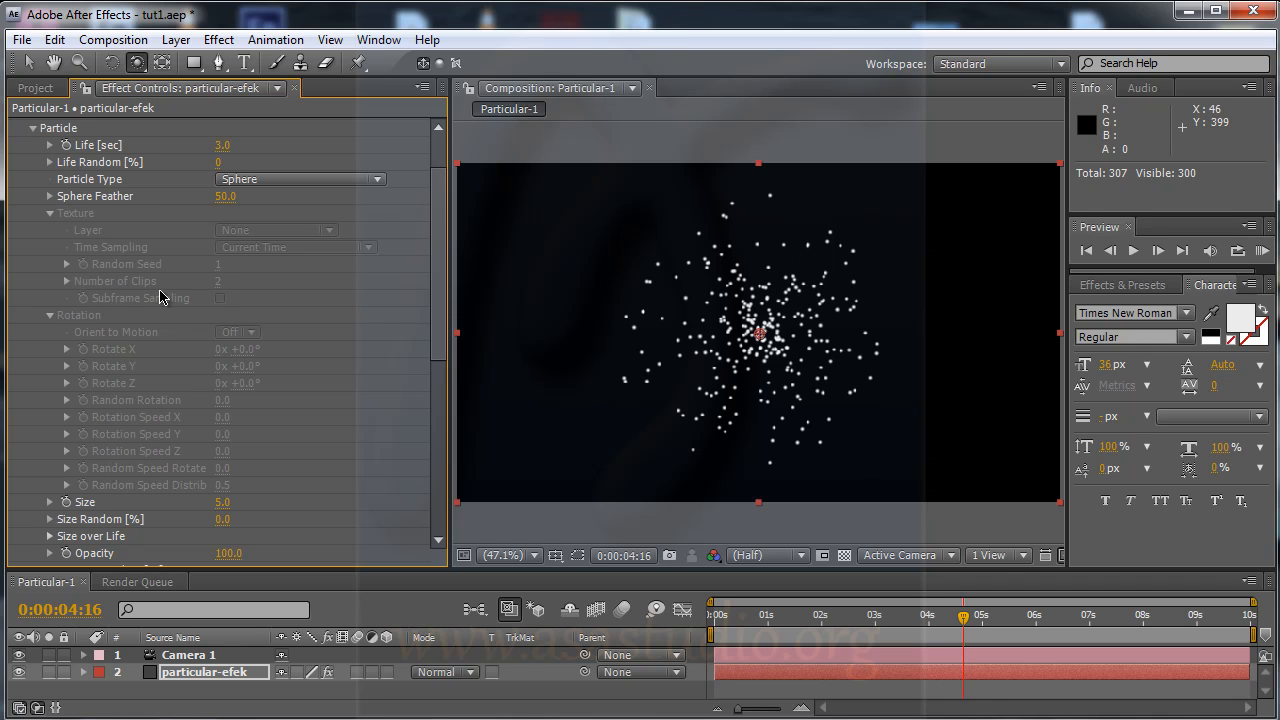
Move the current time to 0:00:05:22 and run a RAM preview of the particle animation.
{"action": "left_click_drag", "start_coordinate": [969, 626], "coordinate": [631, 630]}
{"action": "key", "text": "KP_0"}
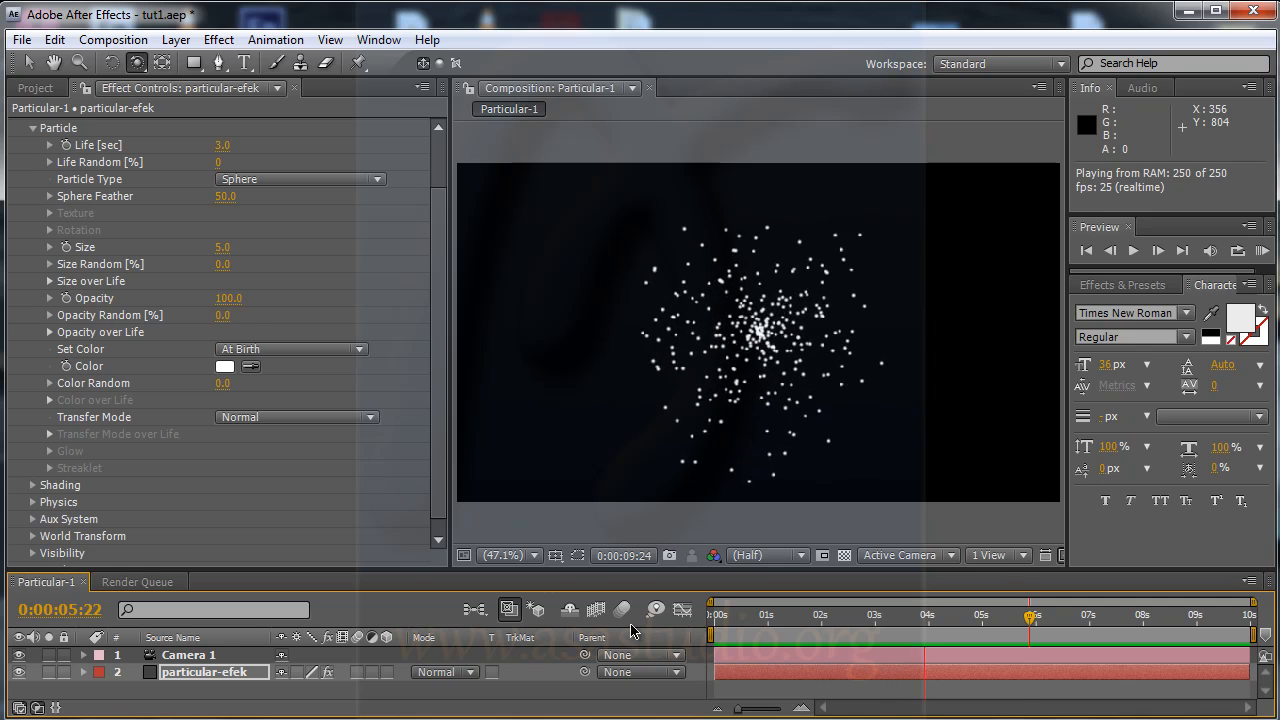
{"action": "key", "text": "space"}
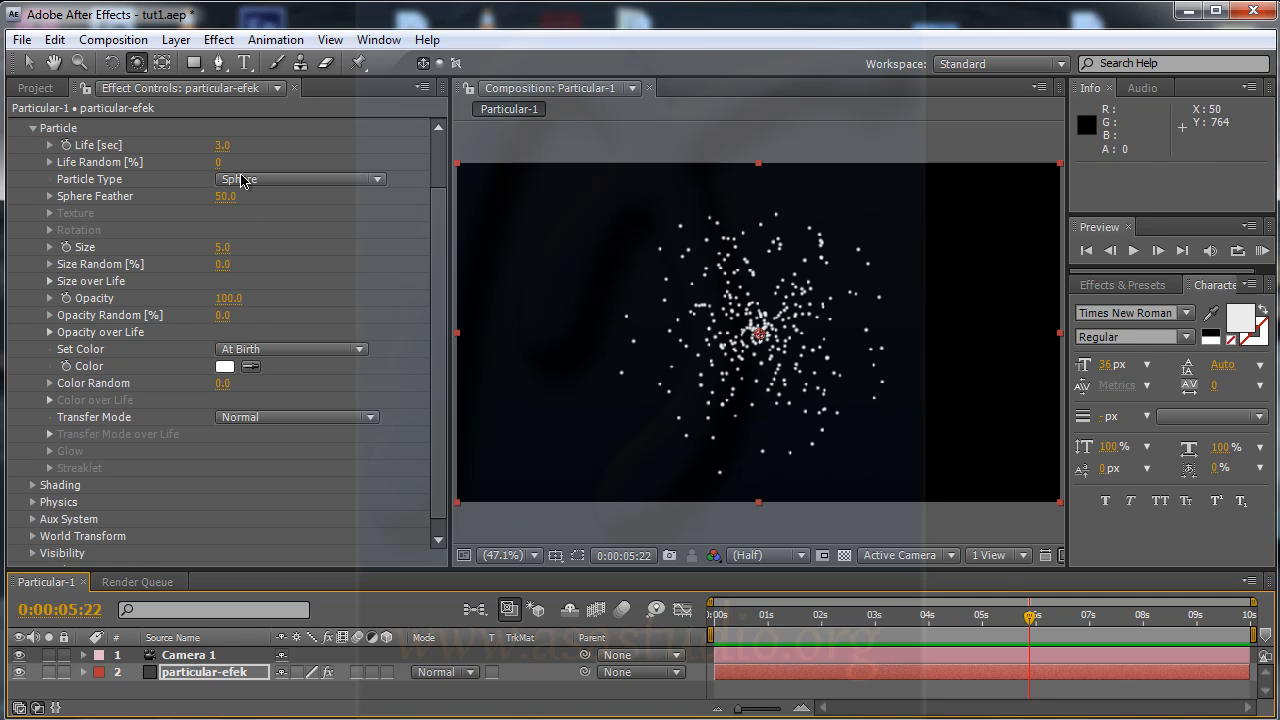
Set the particle Life to 1 second and preview the animation.
{"action": "left_click", "coordinate": [232, 146]}
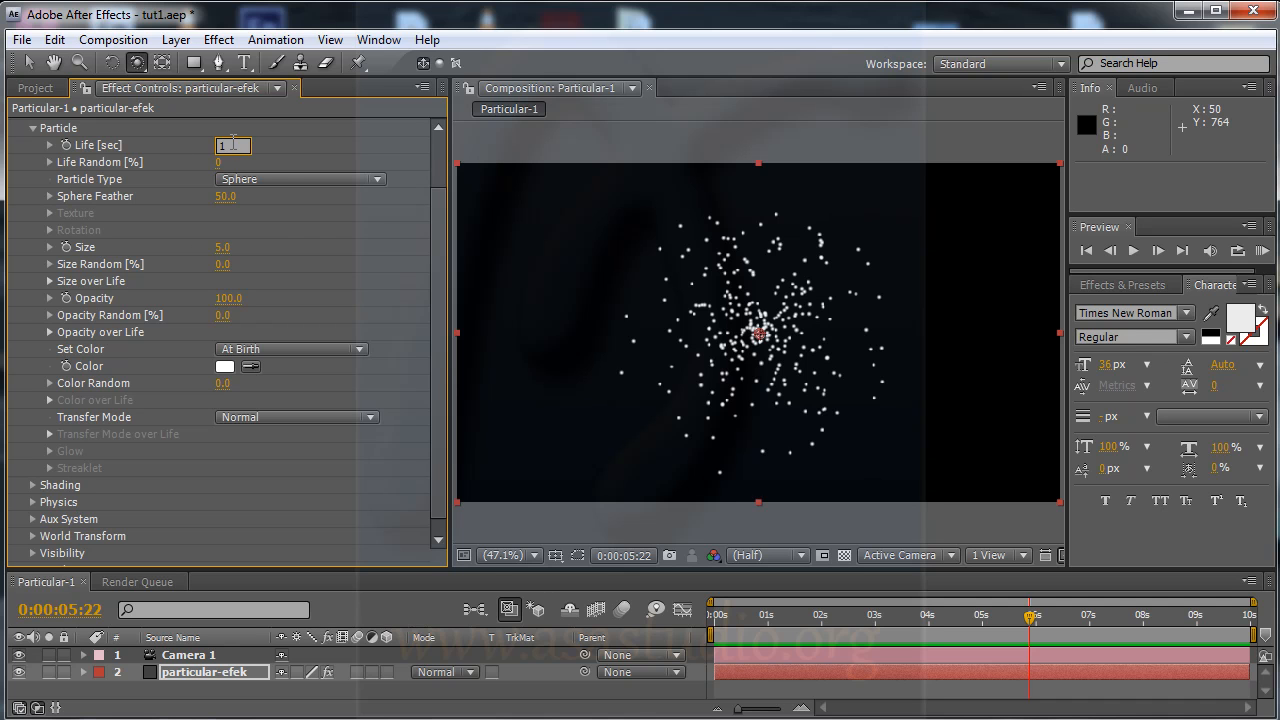
{"action": "key", "text": "Return"}
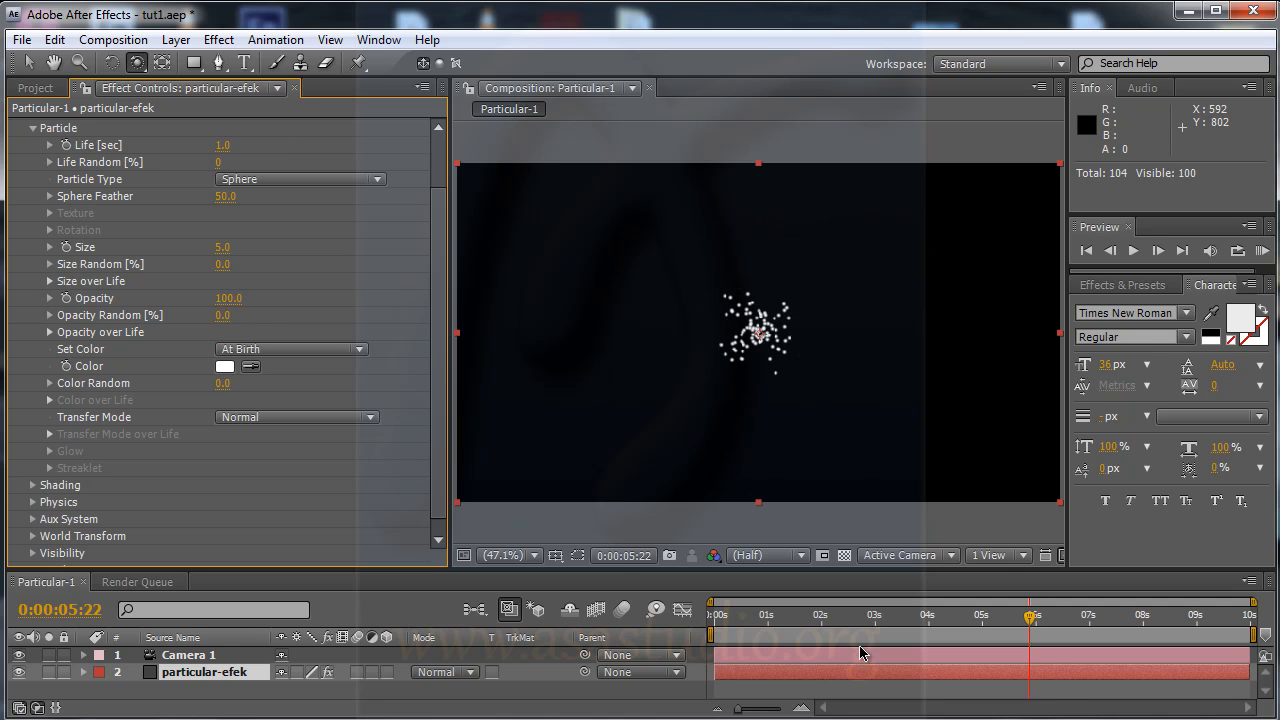
{"action": "key", "text": "KP_0"}
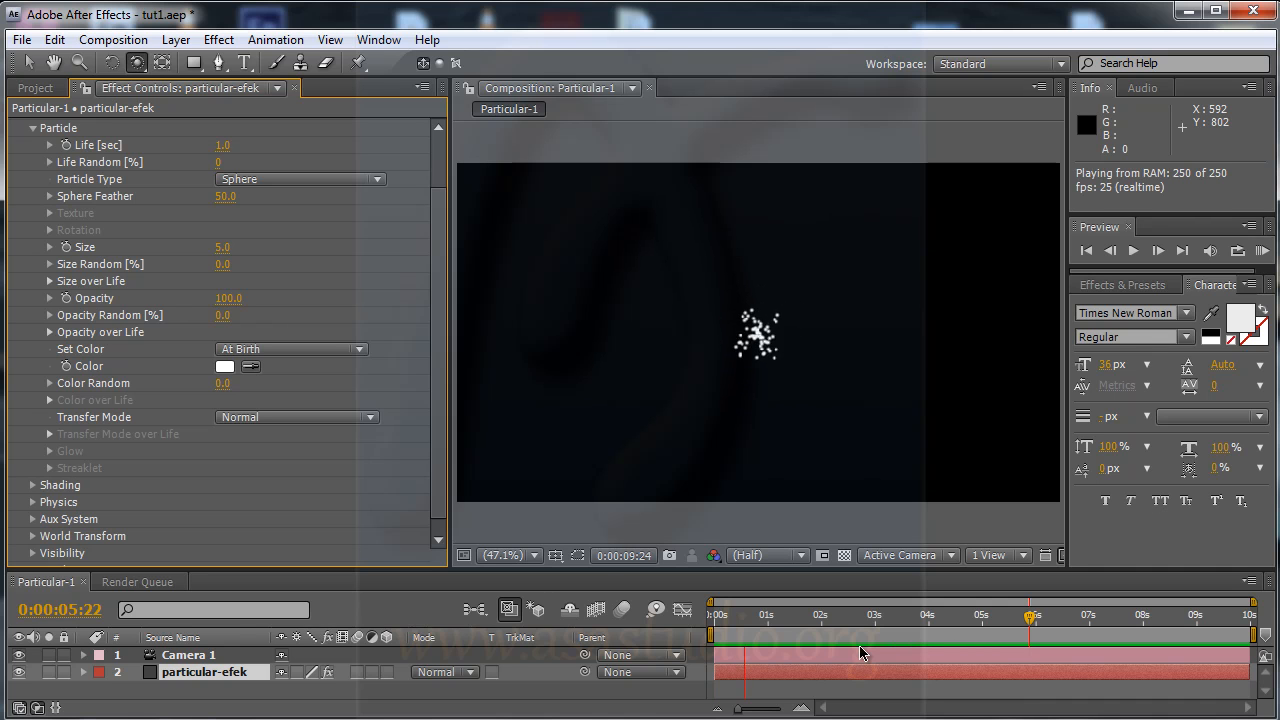
{"action": "key", "text": "space"}
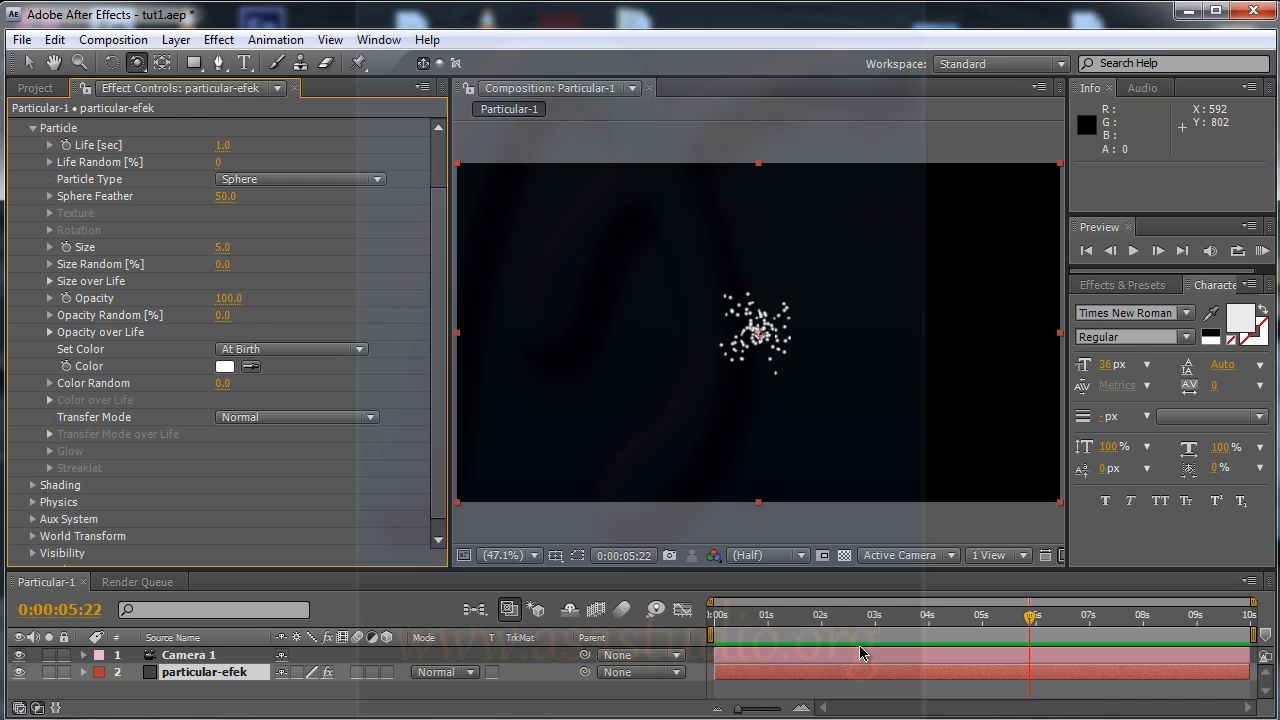
Set the particle Life to 6 seconds and preview the animation.
{"action": "left_click", "coordinate": [229, 147]}
{"action": "type", "text": "6"}
{"action": "key", "text": "Return"}
{"action": "key", "text": "space"}
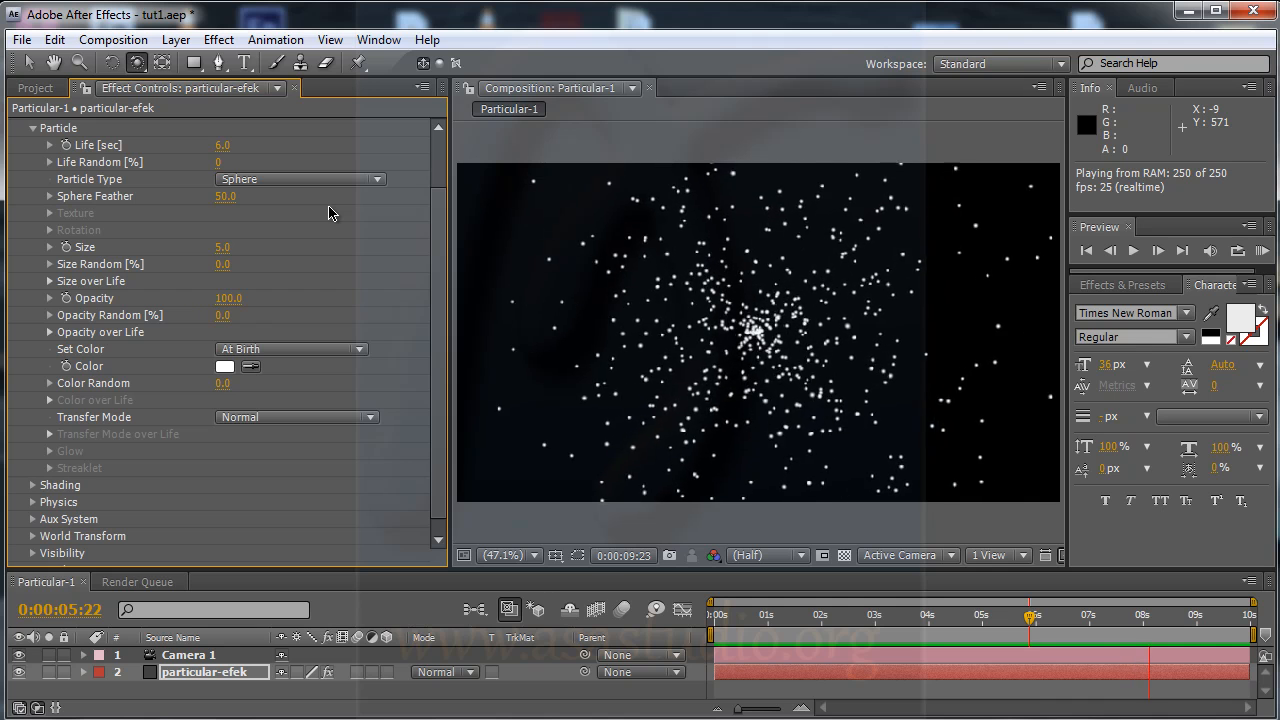
{"action": "key", "text": "space"}
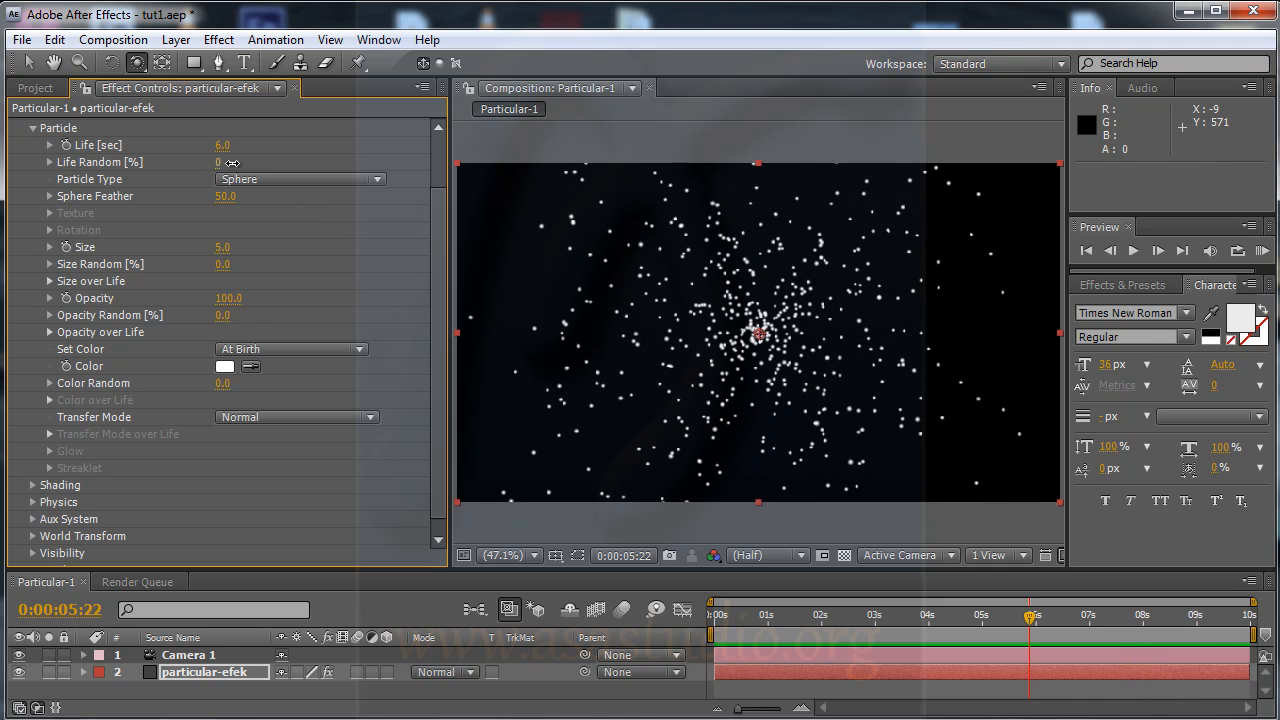
Raise the particles' Life Random to 62% and preview the animation.
{"action": "left_click_drag", "start_coordinate": [231, 162], "coordinate": [259, 162]}
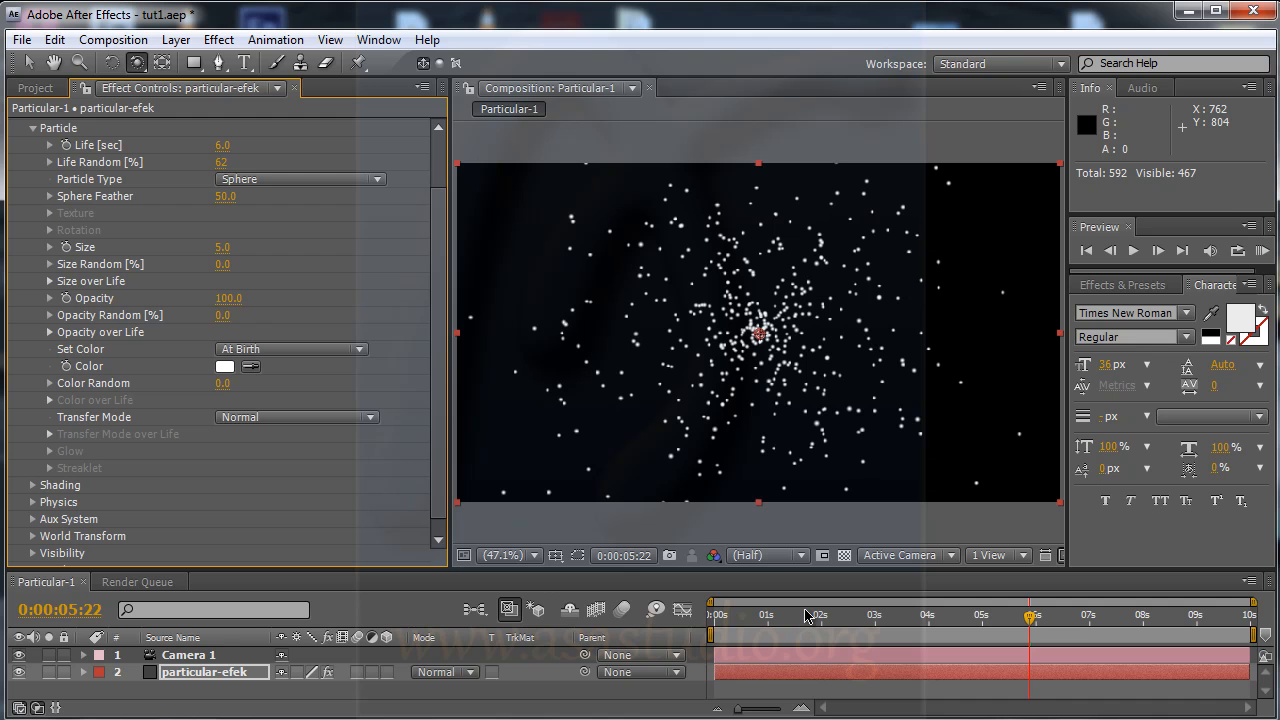
{"action": "key", "text": "space"}
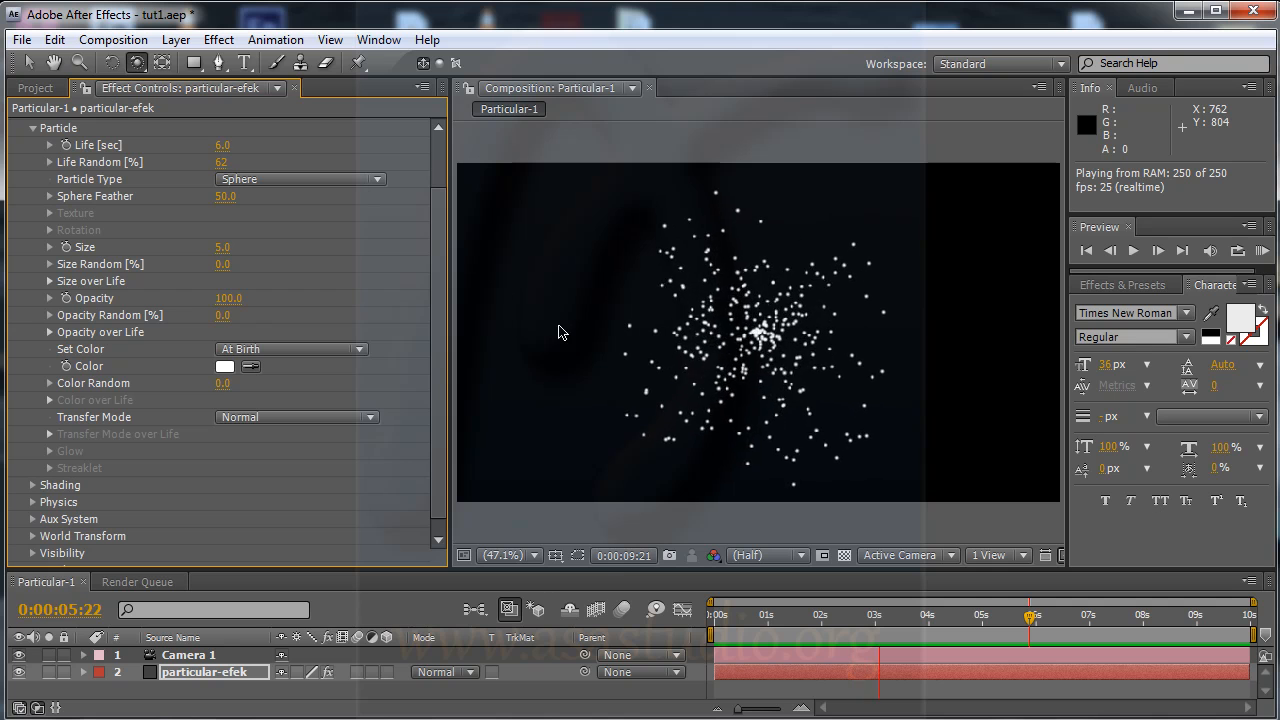
{"action": "key", "text": "space"}
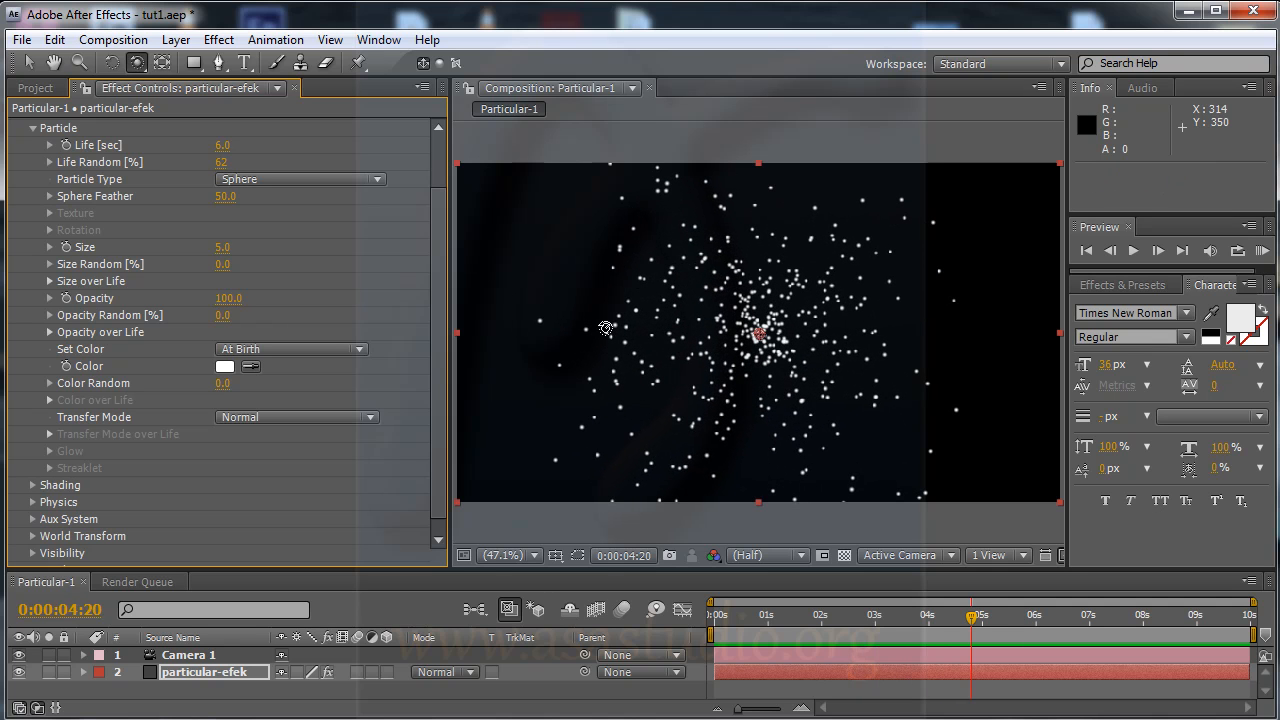
Try the Glow Sphere (No DOF) particle type and preview the animation.
{"action": "left_click", "coordinate": [278, 180]}
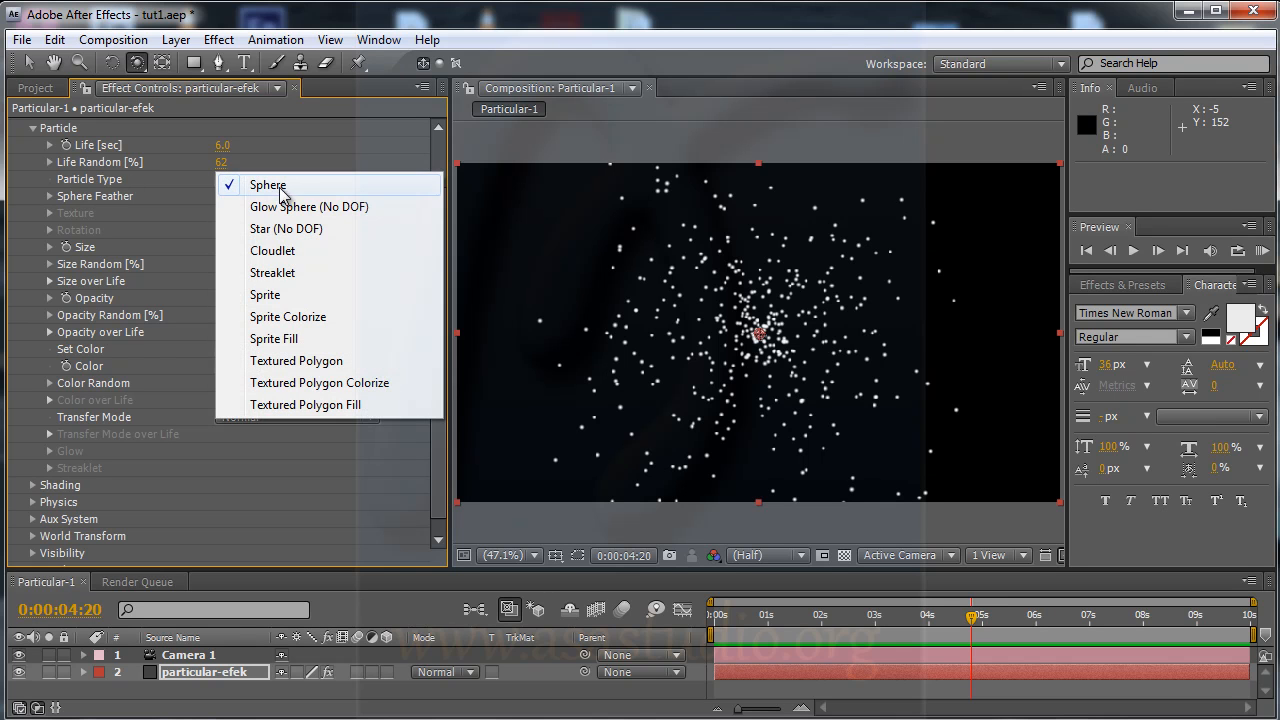
{"action": "left_click", "coordinate": [284, 207]}
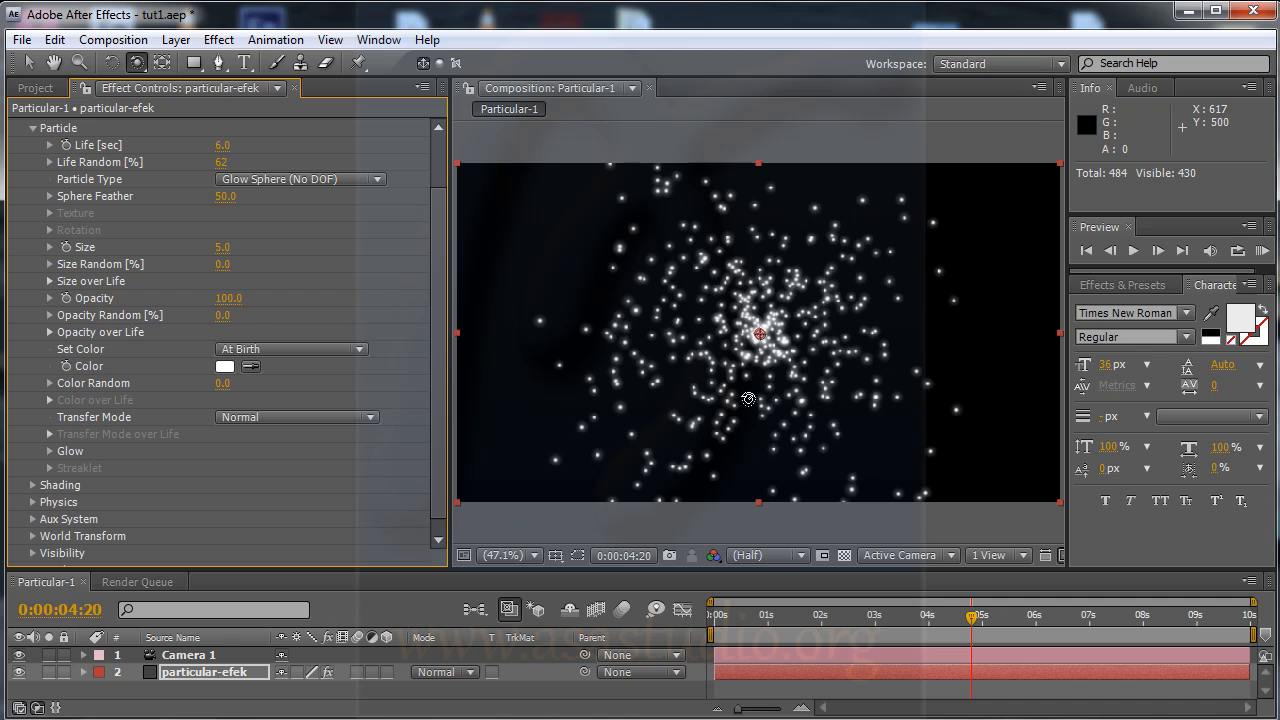
{"action": "key", "text": "KP_0"}
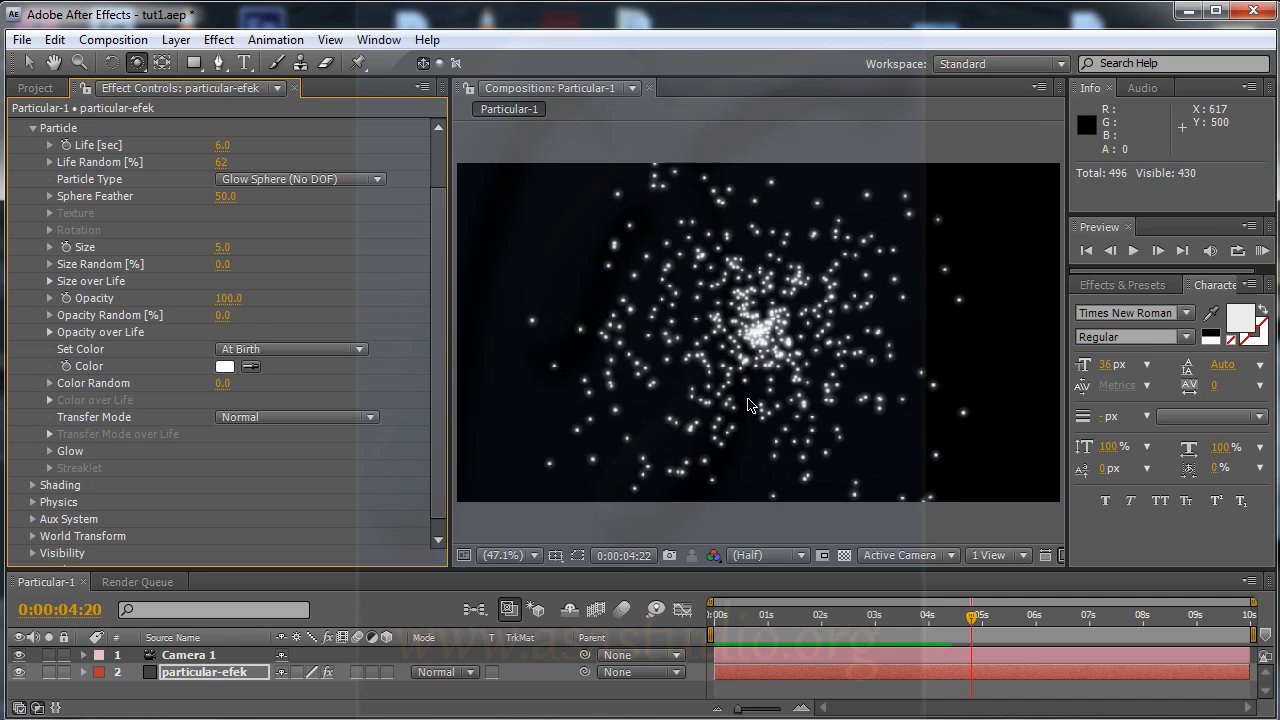
Switch the particle type to Star (No DOF) and preview the animation.
{"action": "left_click", "coordinate": [339, 183]}
{"action": "left_click", "coordinate": [335, 203]}
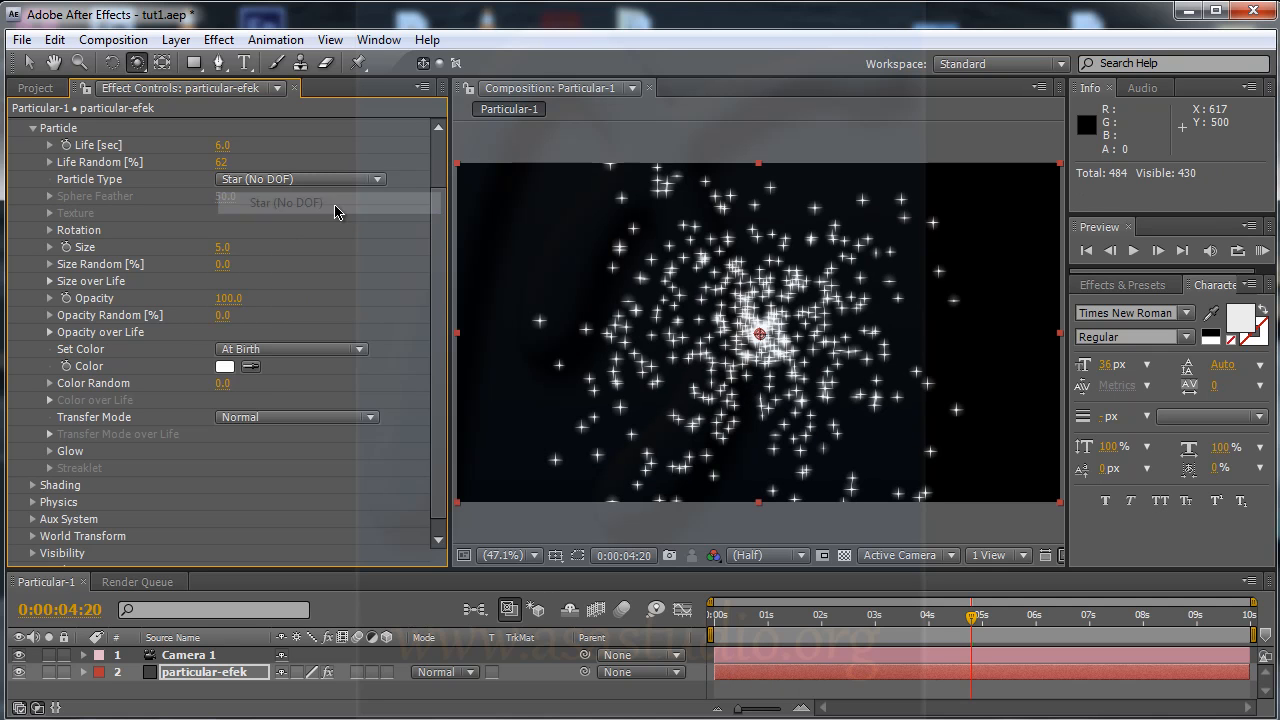
{"action": "key", "text": "space"}
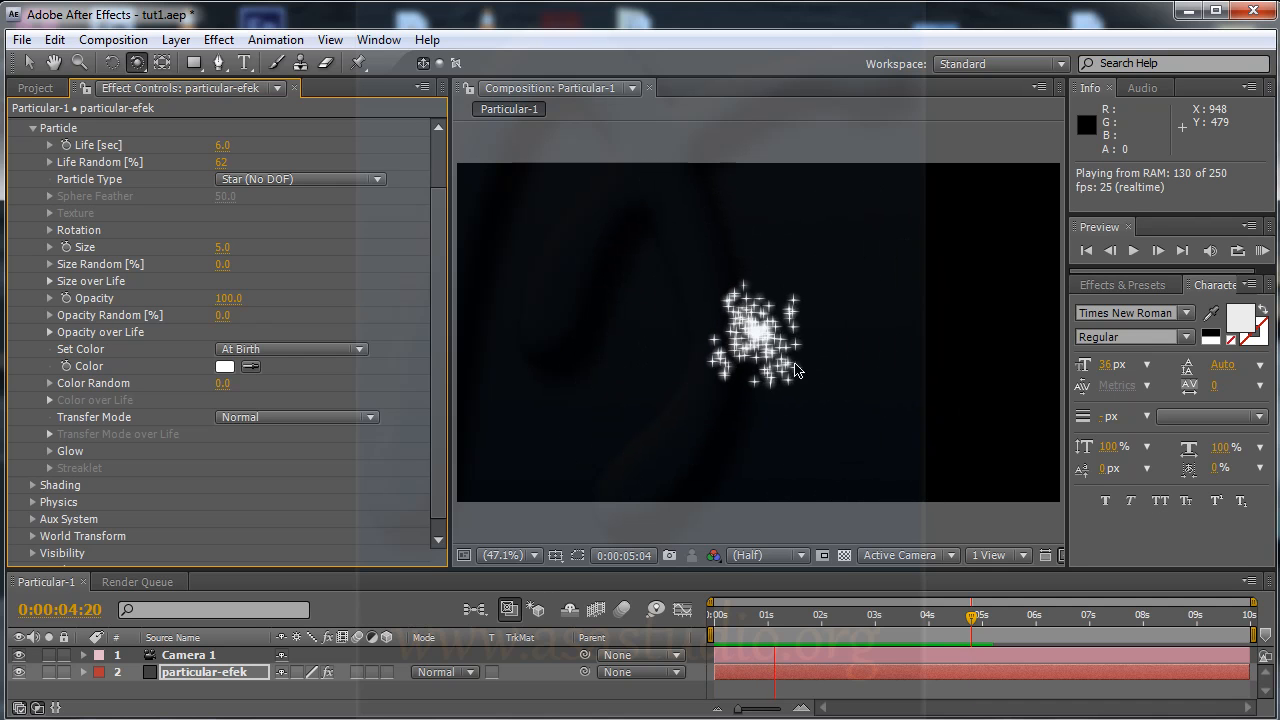
Switch the particle type to Cloudlet and preview the animation.
{"action": "left_click", "coordinate": [268, 180]}
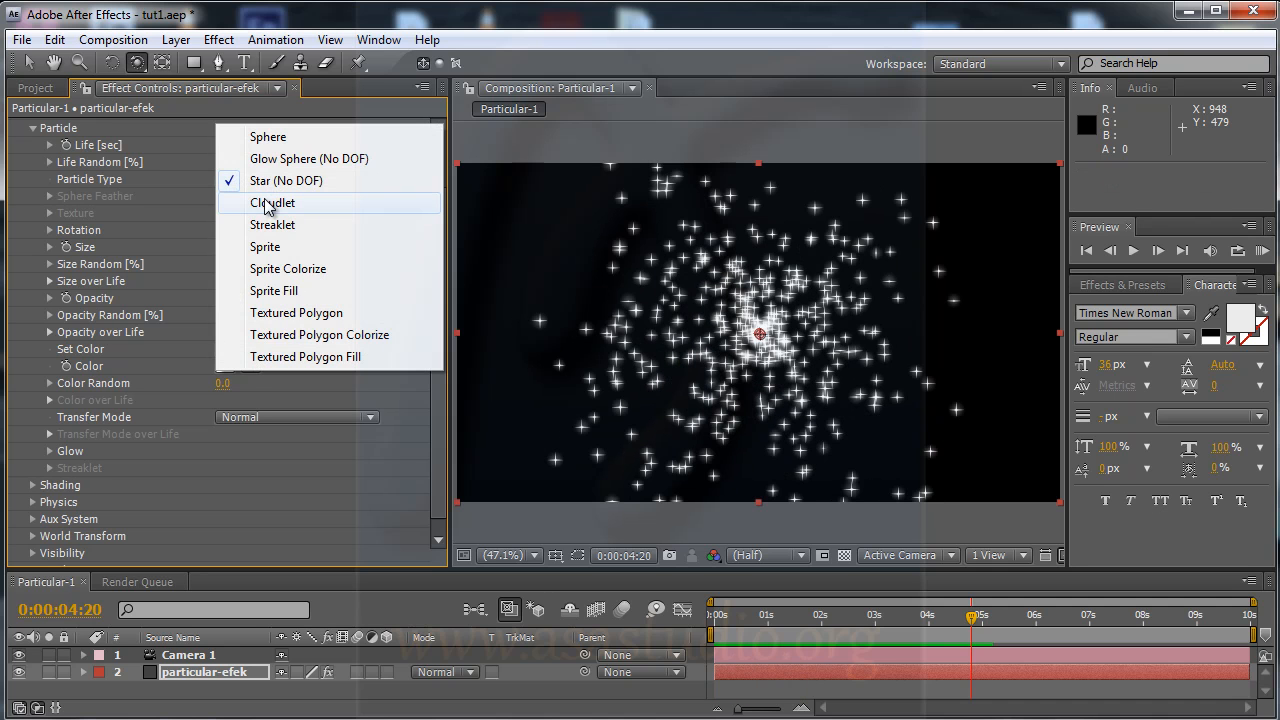
{"action": "left_click", "coordinate": [268, 203]}
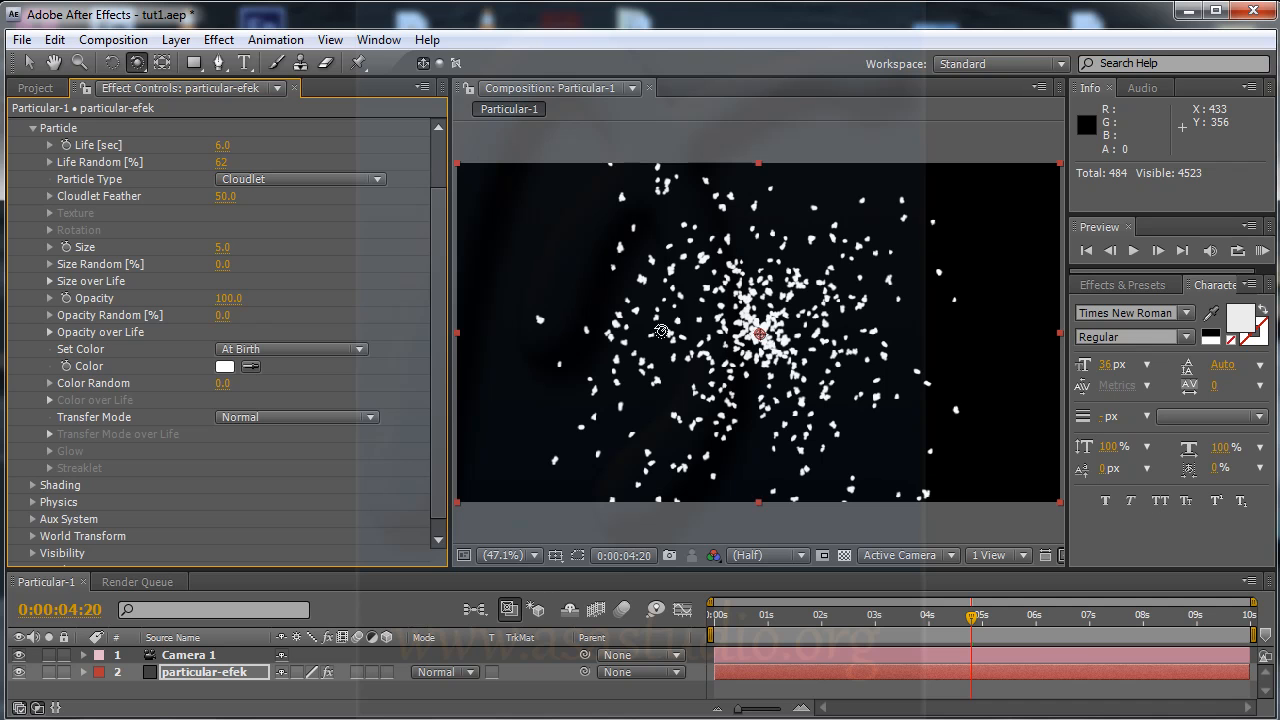
{"action": "key", "text": "KP_0"}
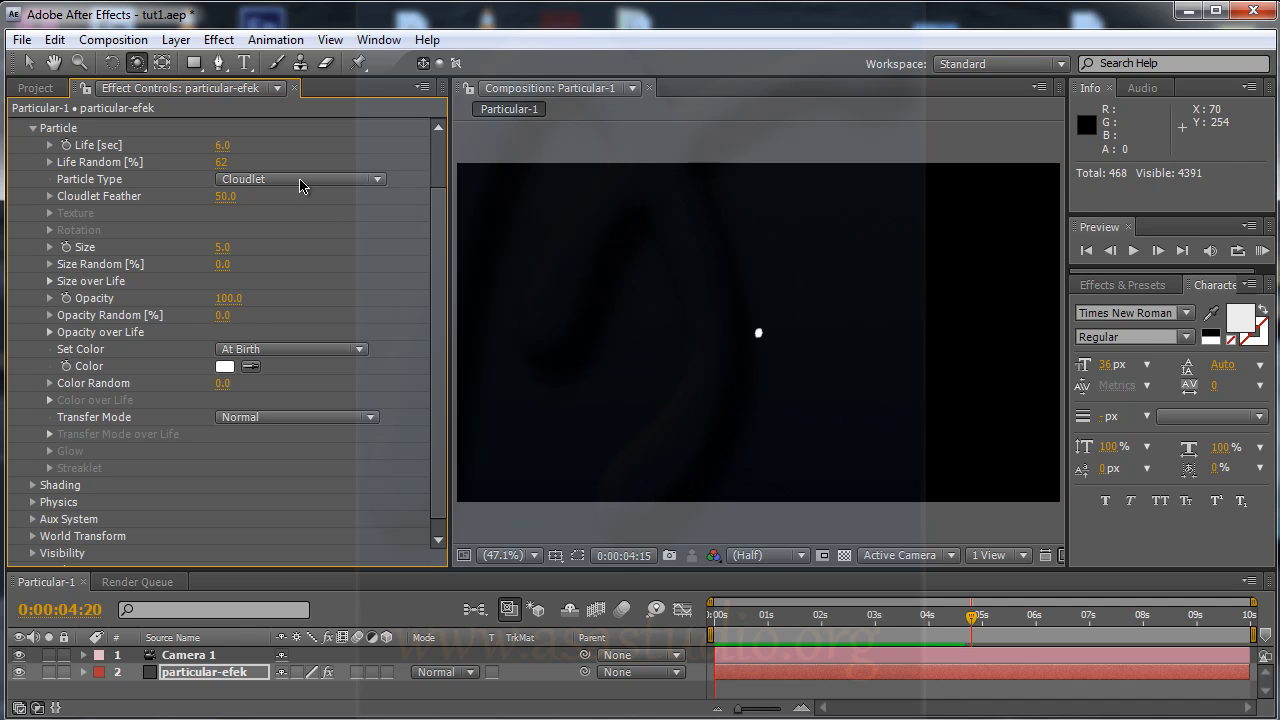
Try the Streaklet particle type, followed by Sprite.
{"action": "left_click", "coordinate": [301, 180]}
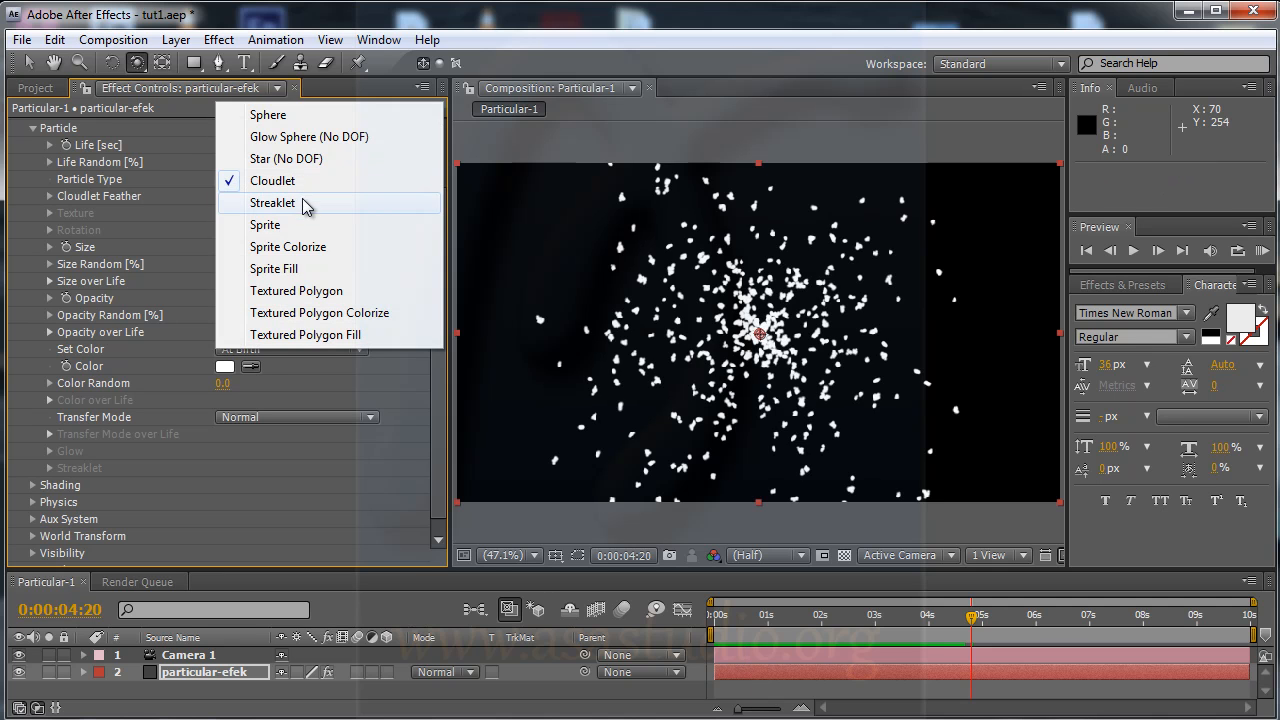
{"action": "left_click", "coordinate": [303, 205]}
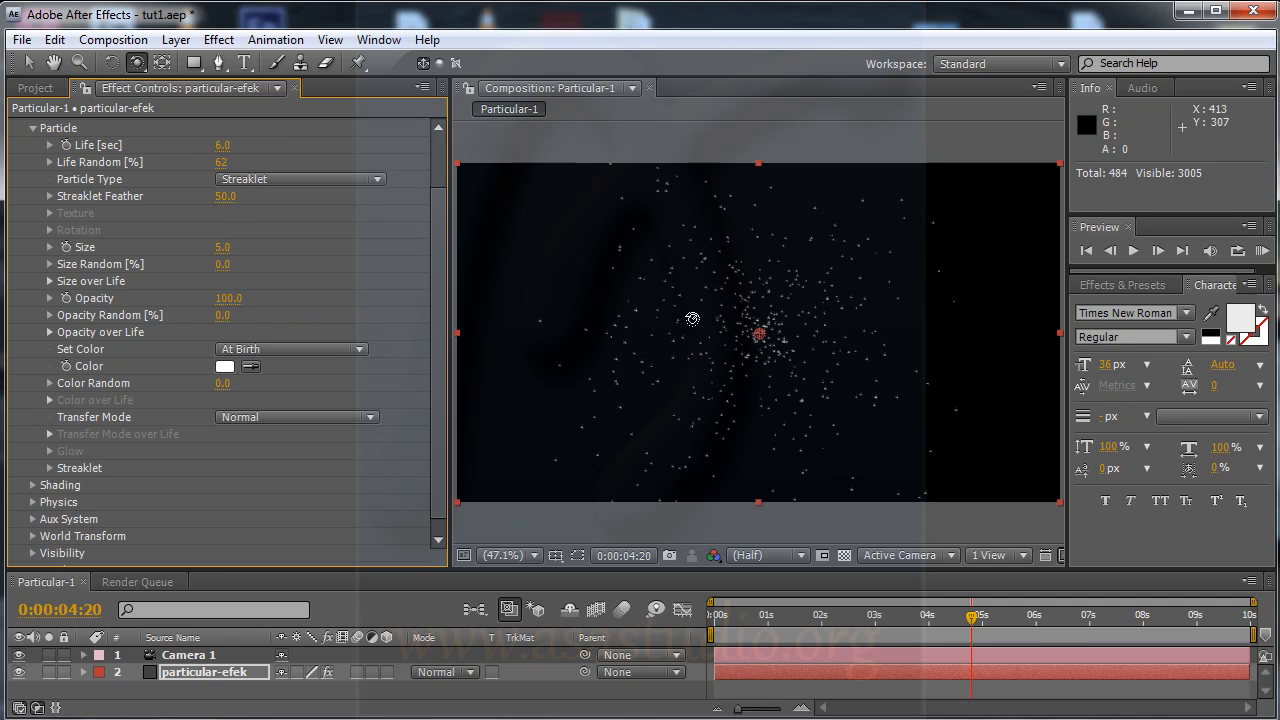
{"action": "left_click", "coordinate": [326, 180]}
{"action": "left_click", "coordinate": [326, 203]}
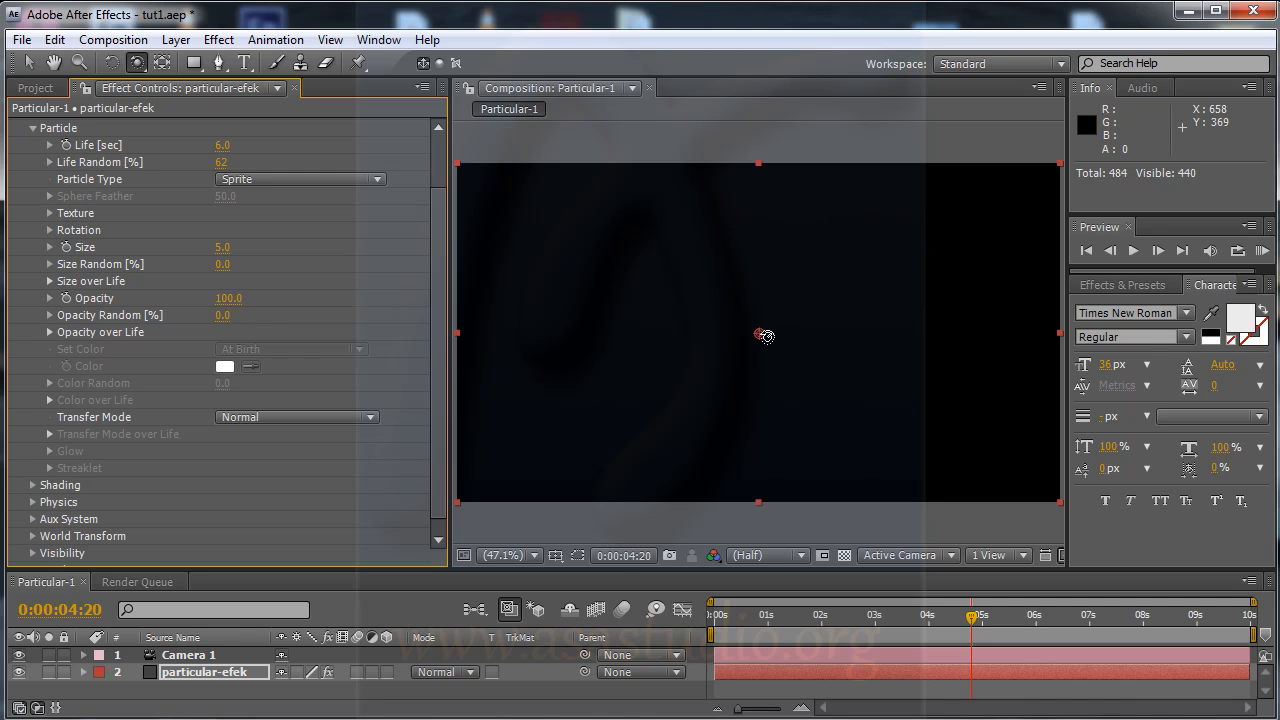
Try the Sprite Colorize and Sprite Fill particle types in turn.
{"action": "left_click", "coordinate": [294, 182]}
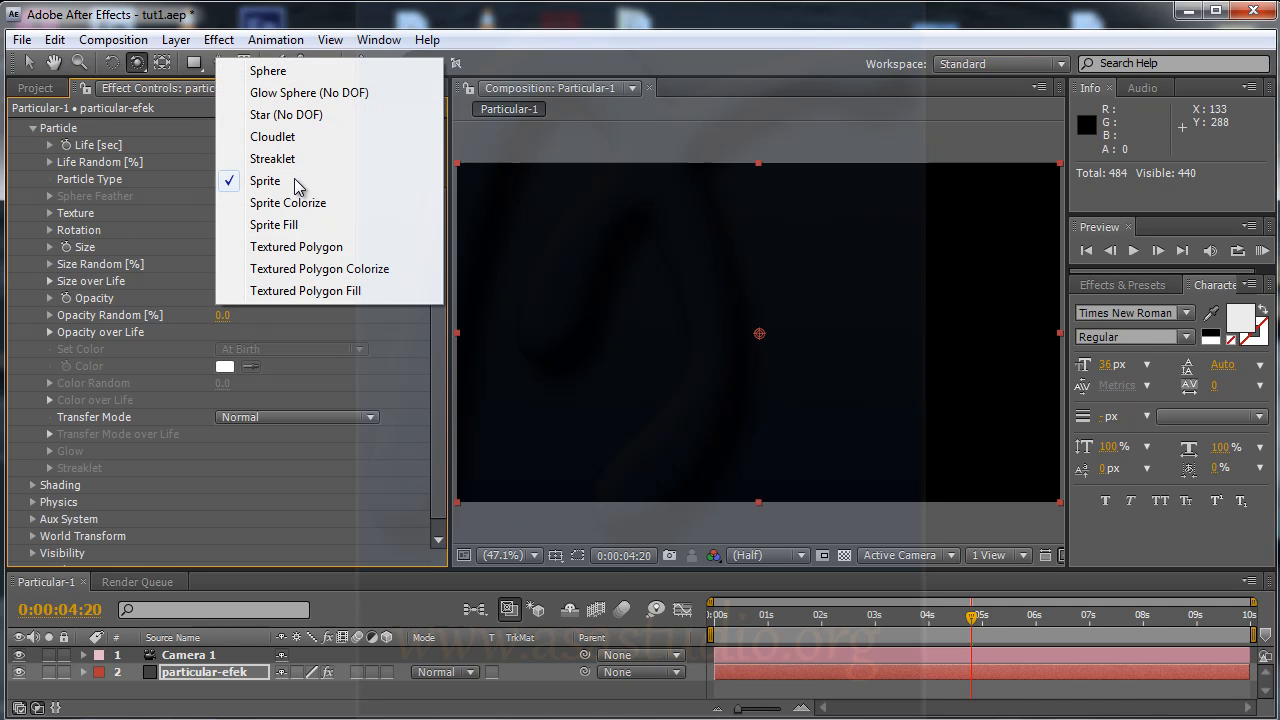
{"action": "left_click", "coordinate": [300, 208]}
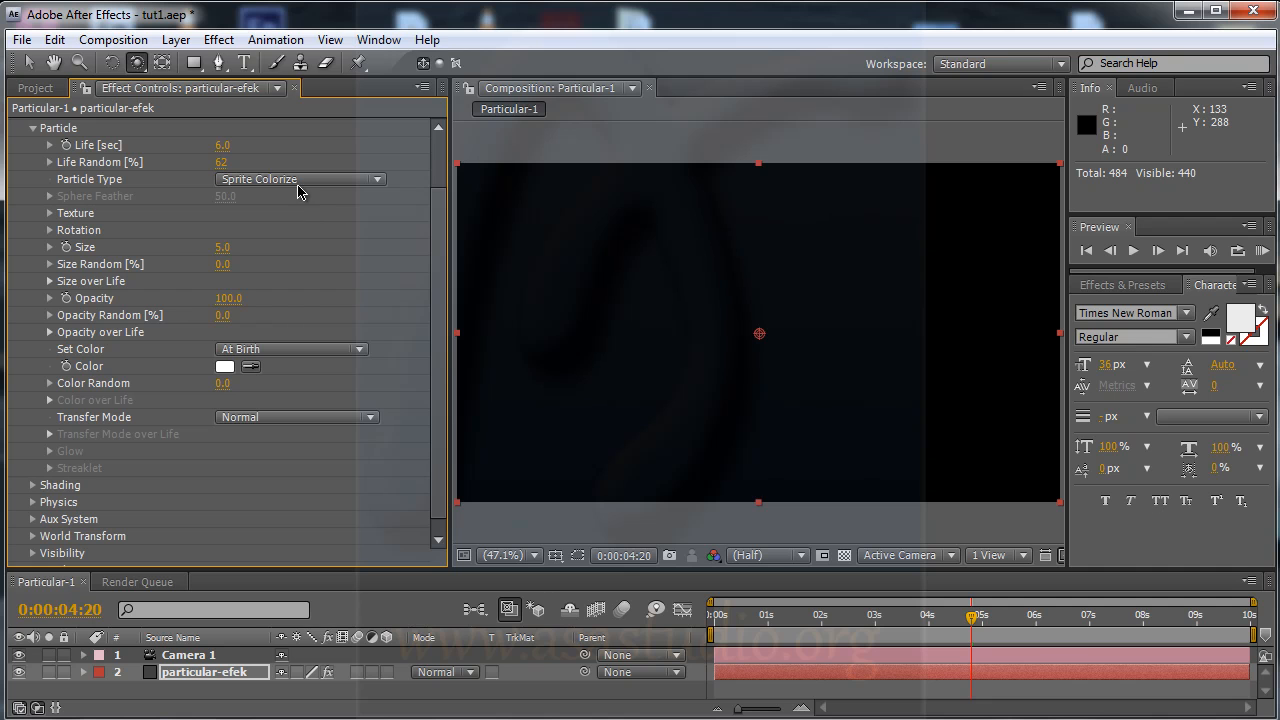
{"action": "left_click", "coordinate": [298, 186]}
{"action": "left_click", "coordinate": [298, 206]}
Try the Textured Polygon, Textured Polygon Colorize and Textured Polygon Fill particle types in turn.
{"action": "left_click", "coordinate": [305, 184]}
{"action": "left_click", "coordinate": [307, 205]}
{"action": "left_click", "coordinate": [310, 182]}
{"action": "left_click", "coordinate": [309, 213]}
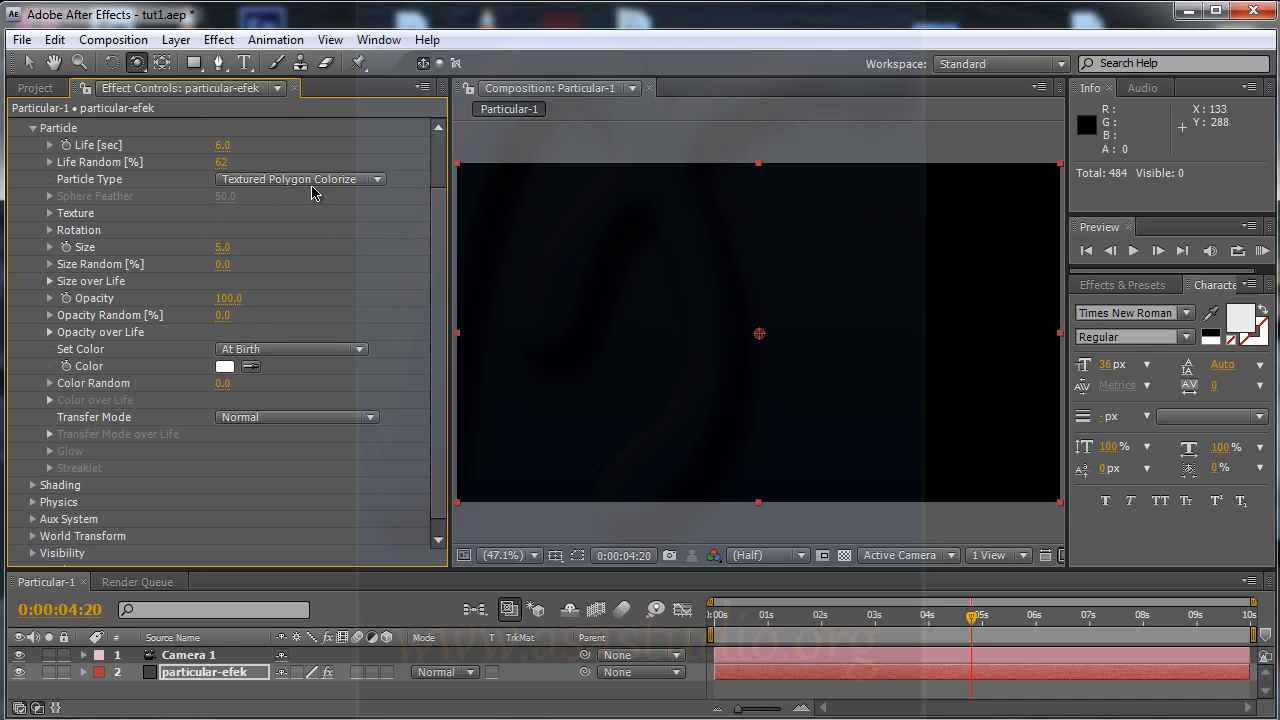
{"action": "left_click", "coordinate": [314, 186]}
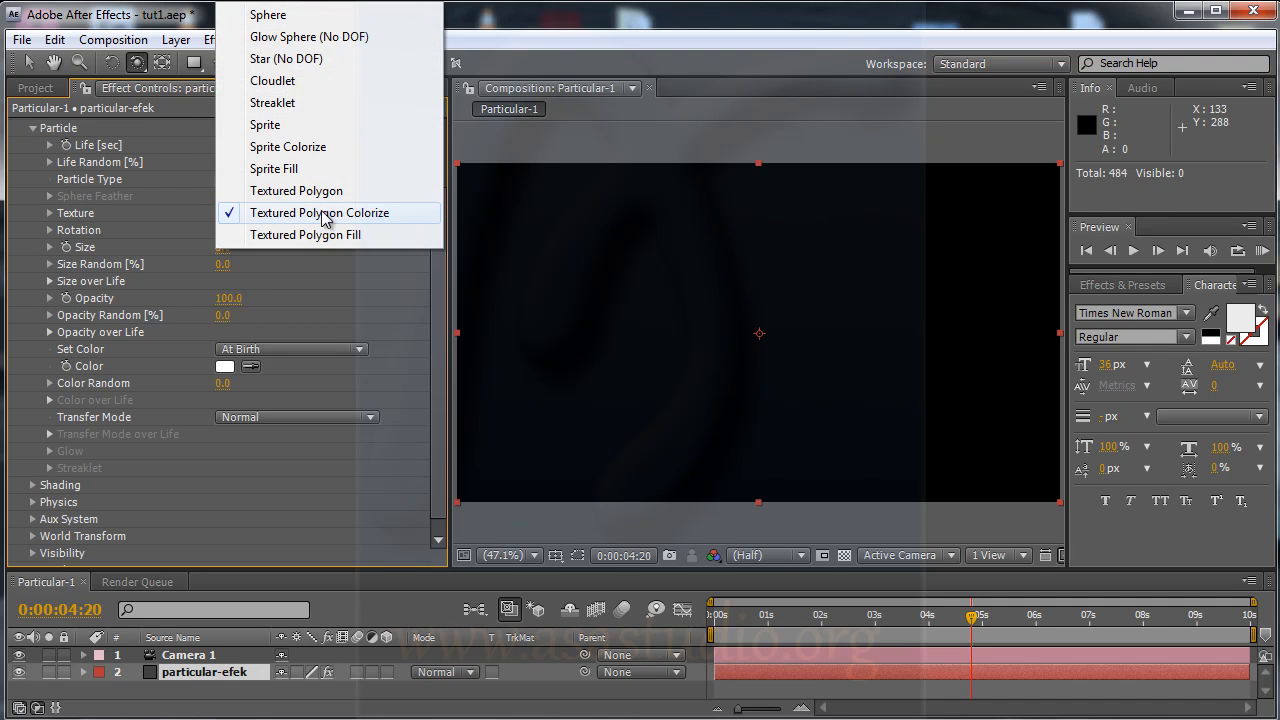
{"action": "left_click", "coordinate": [337, 235]}
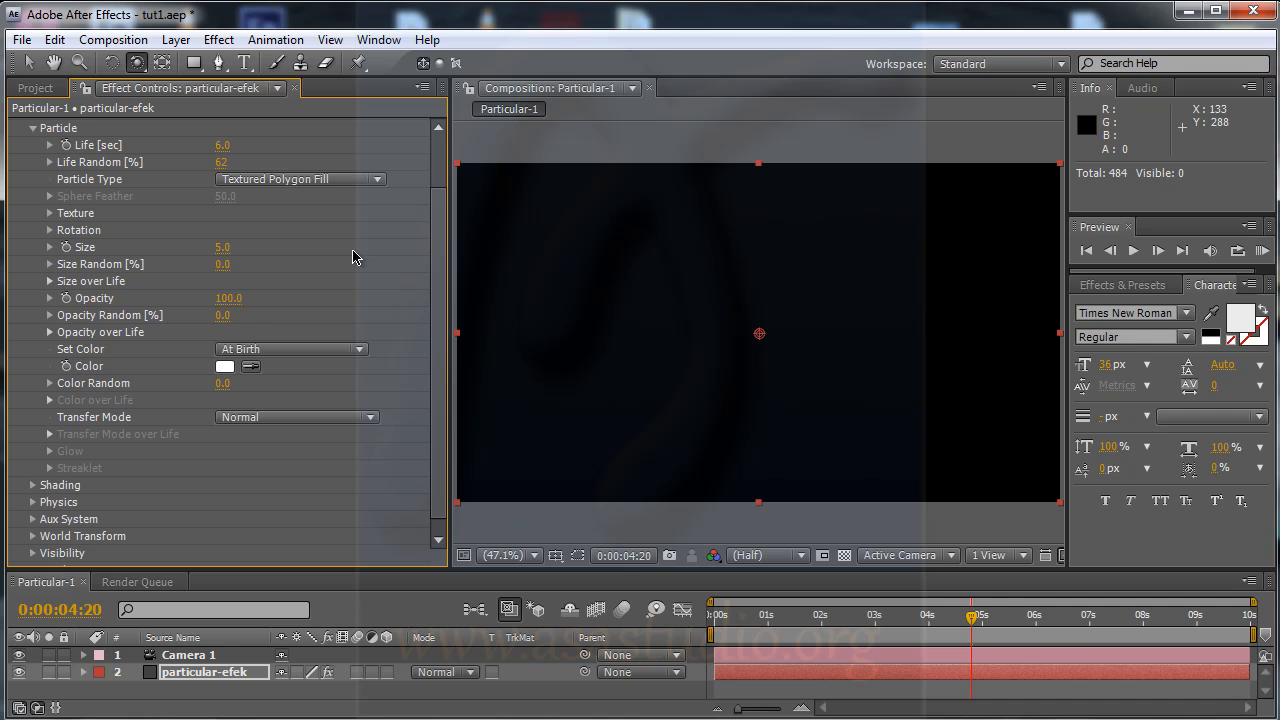
Switch the particle type to Sprite once more, and return it to Sphere.
{"action": "left_click", "coordinate": [287, 190]}
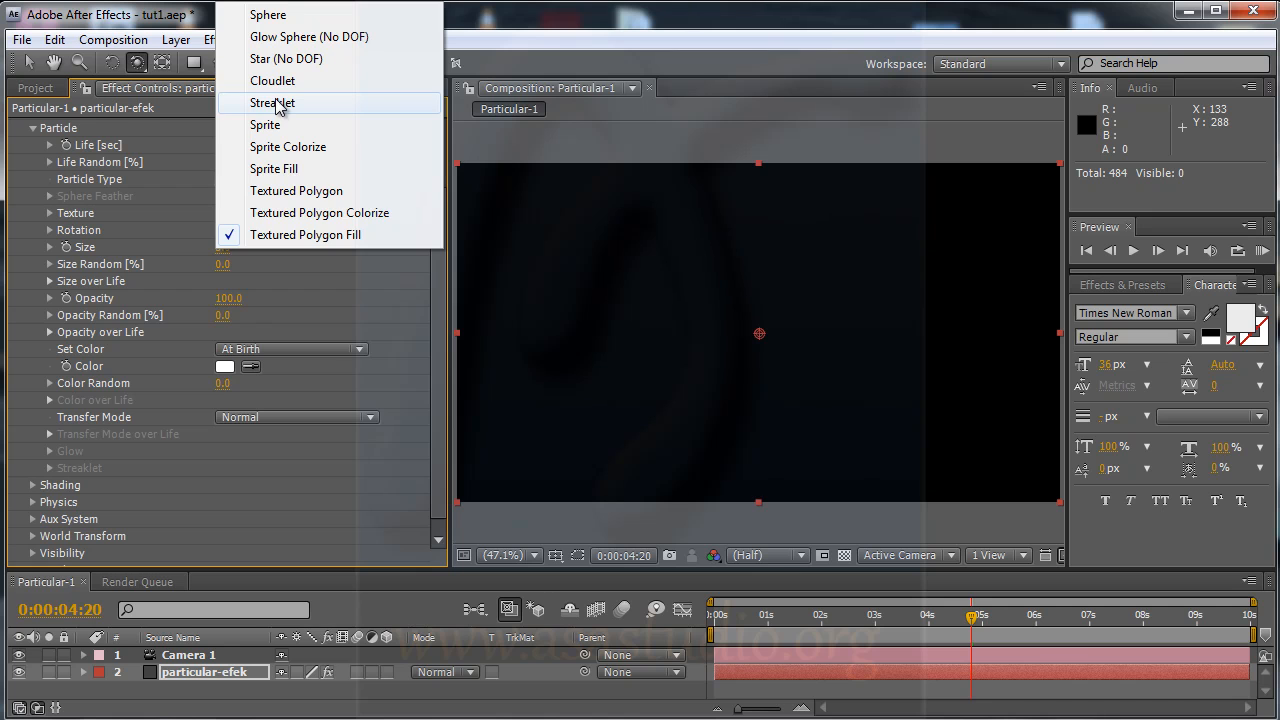
{"action": "left_click", "coordinate": [268, 125]}
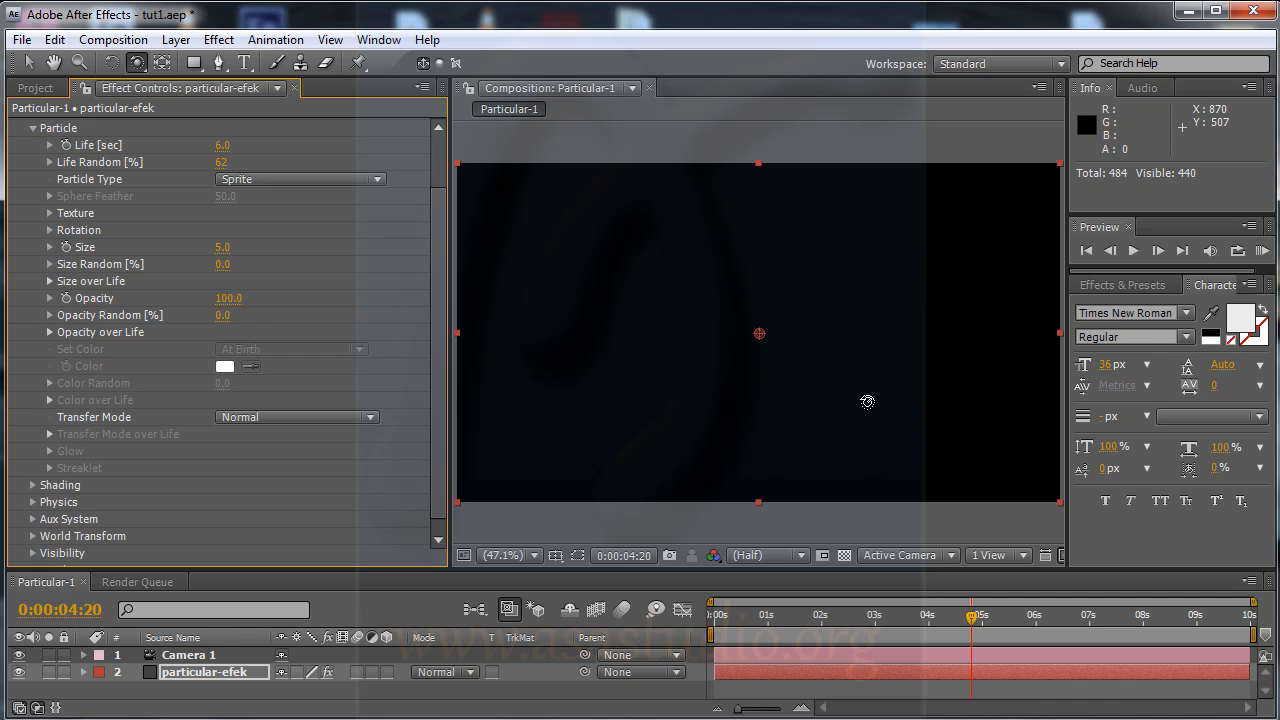
{"action": "left_click", "coordinate": [250, 181]}
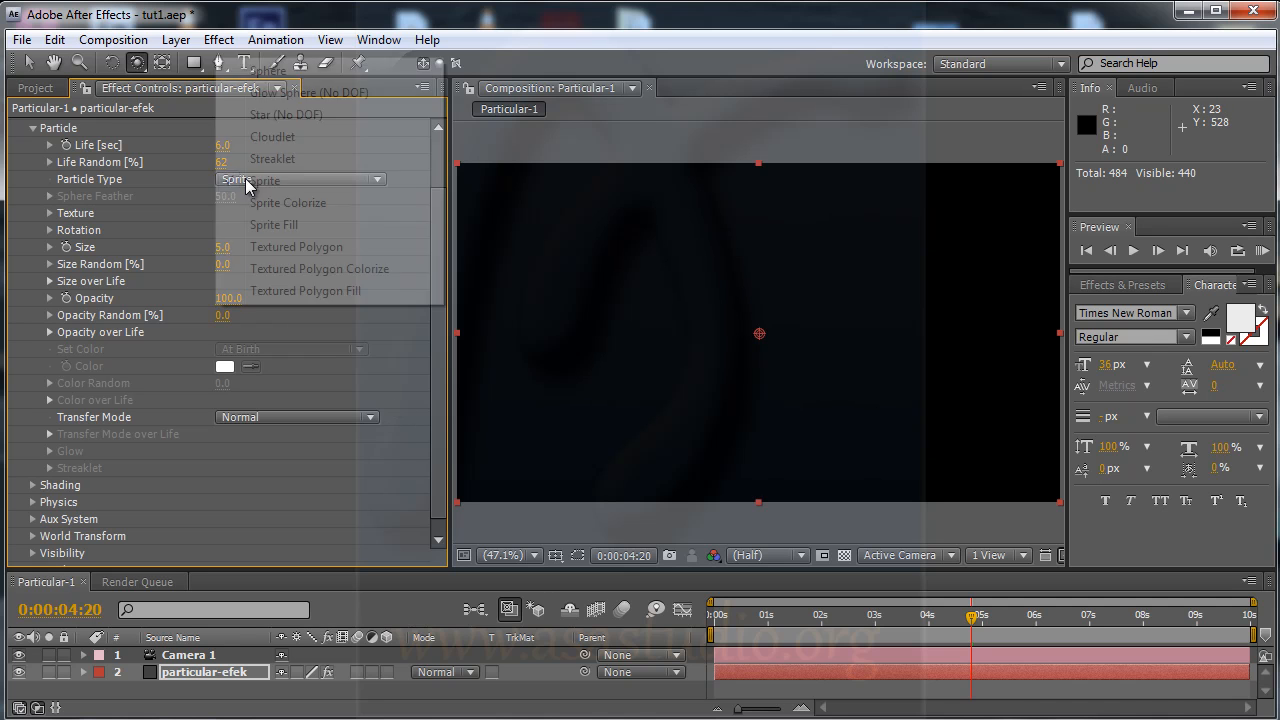
{"action": "left_click", "coordinate": [268, 71]}
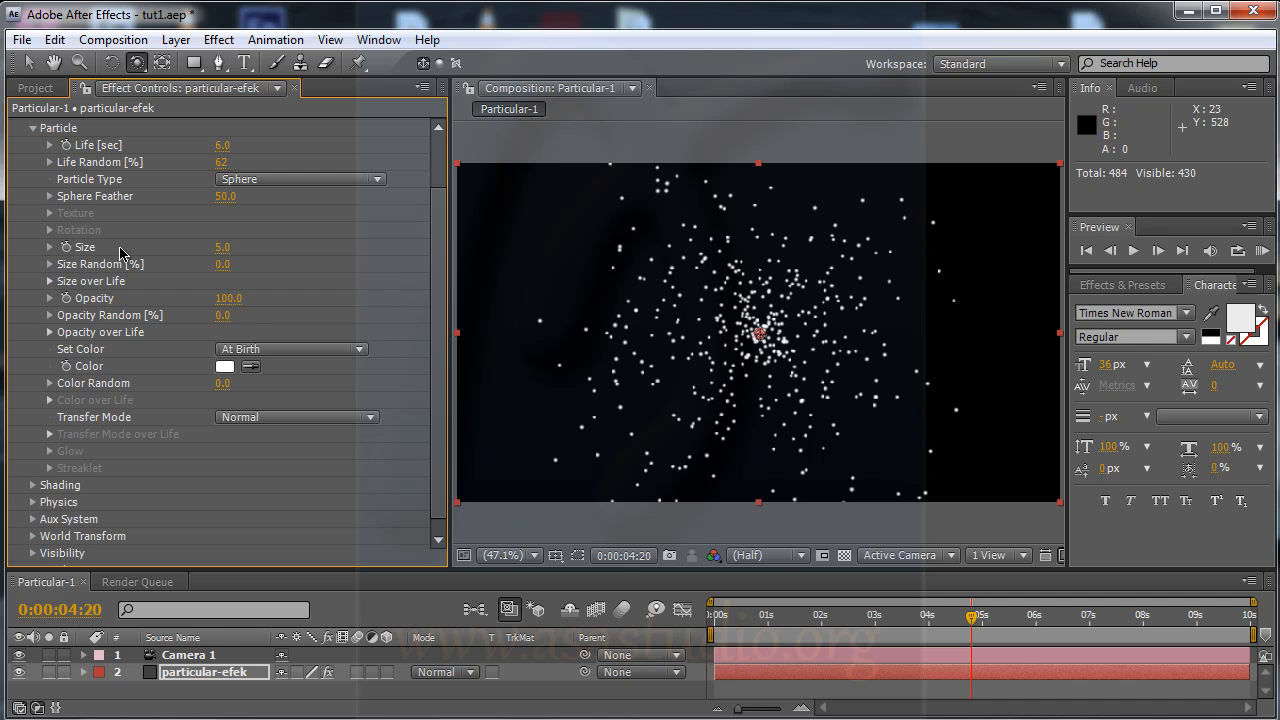
Enlarge the particle size to 30, and try a sphere feather of 0 followed by 100.
{"action": "left_click_drag", "start_coordinate": [219, 256], "coordinate": [252, 254]}
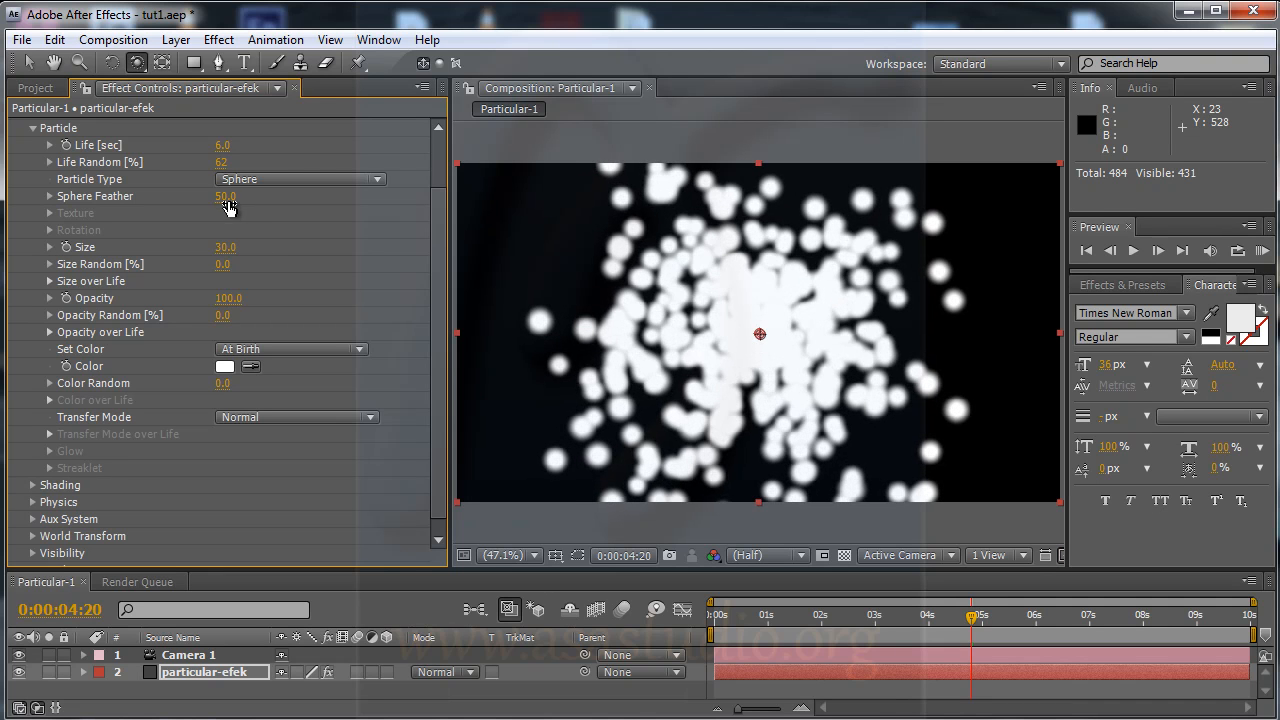
{"action": "left_click_drag", "start_coordinate": [230, 196], "coordinate": [35, 191]}
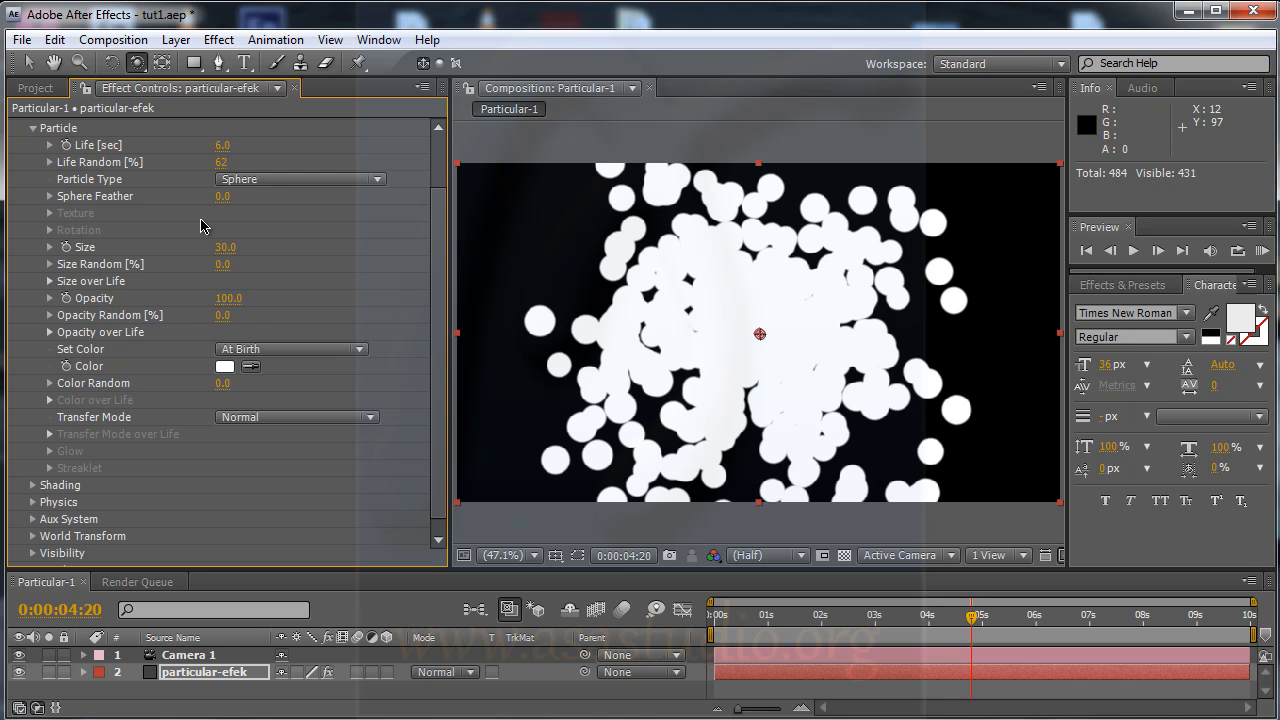
{"action": "left_click_drag", "start_coordinate": [224, 197], "coordinate": [360, 199]}
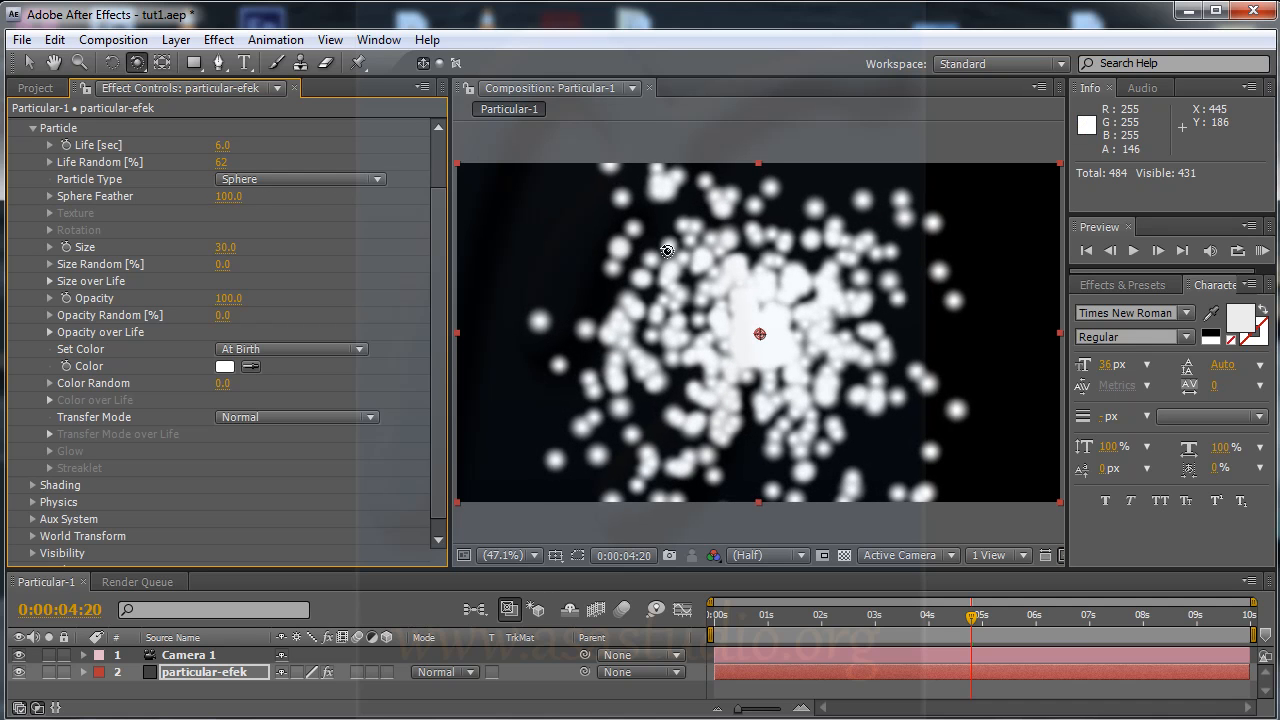
Reduce the particle size to 16 with a size random of 86%, and preview the animation.
{"action": "left_click_drag", "start_coordinate": [228, 248], "coordinate": [216, 249]}
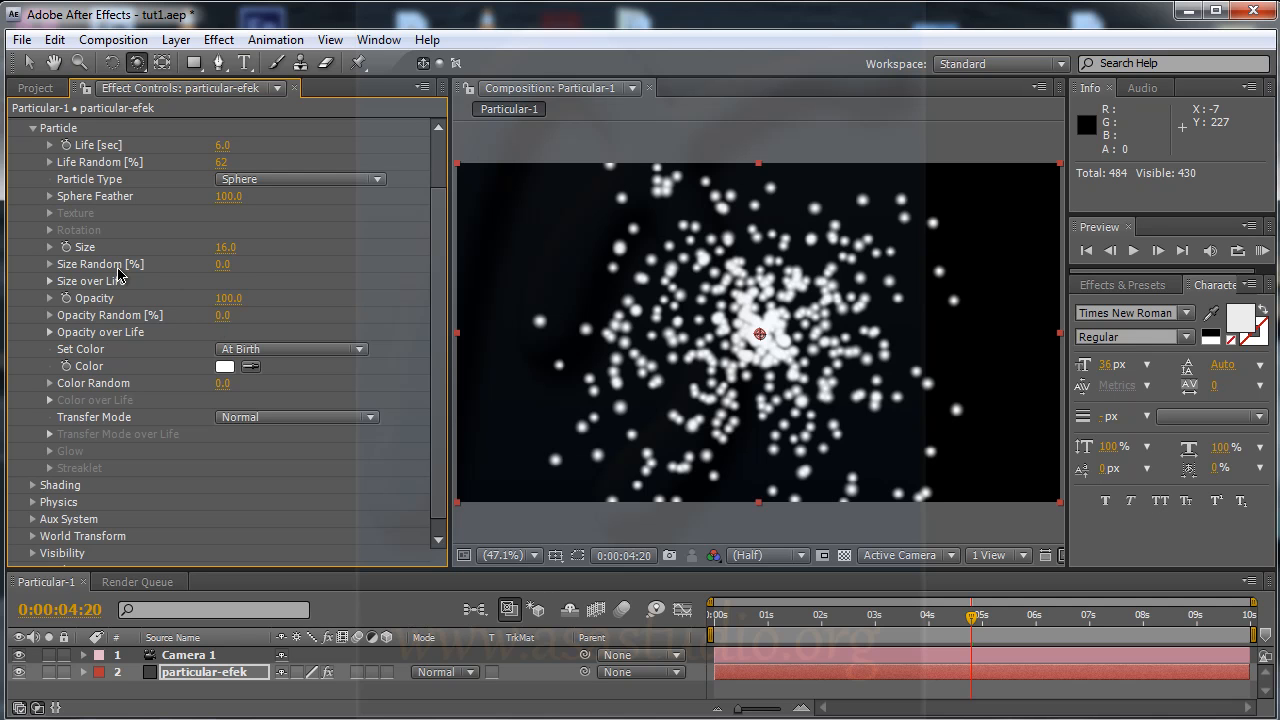
{"action": "left_click_drag", "start_coordinate": [223, 263], "coordinate": [327, 264]}
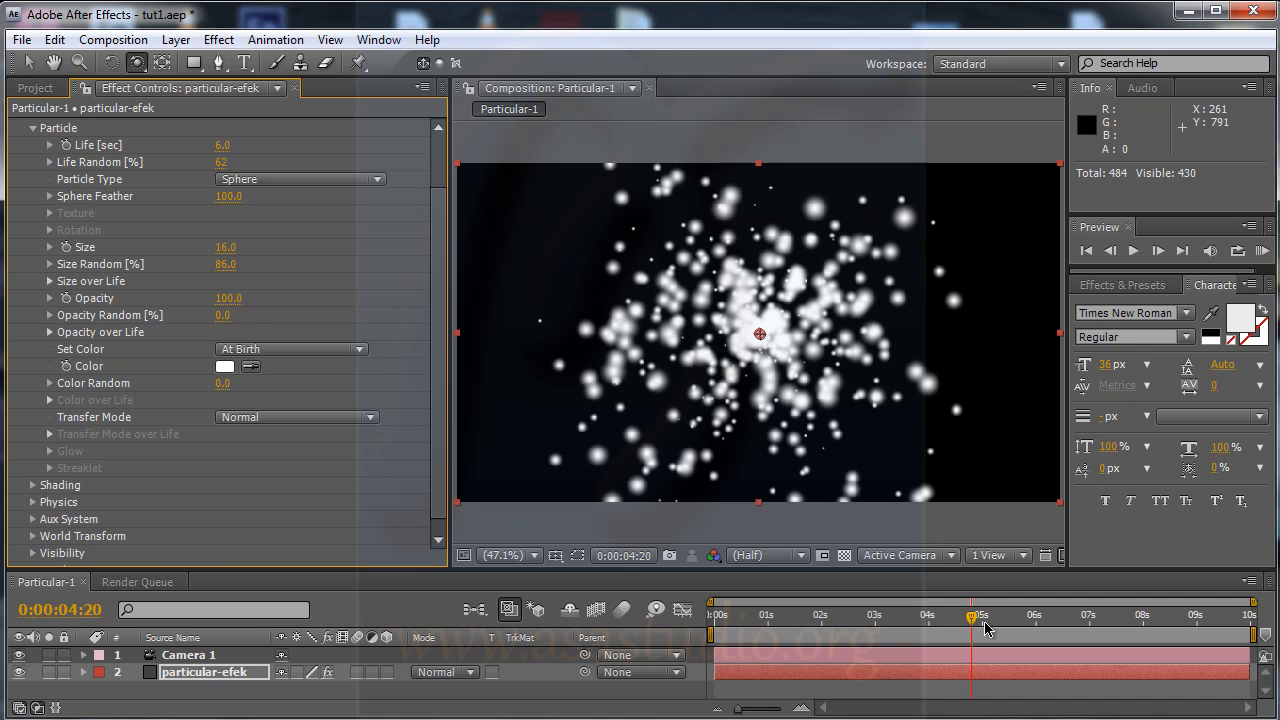
{"action": "key", "text": "KP_0"}
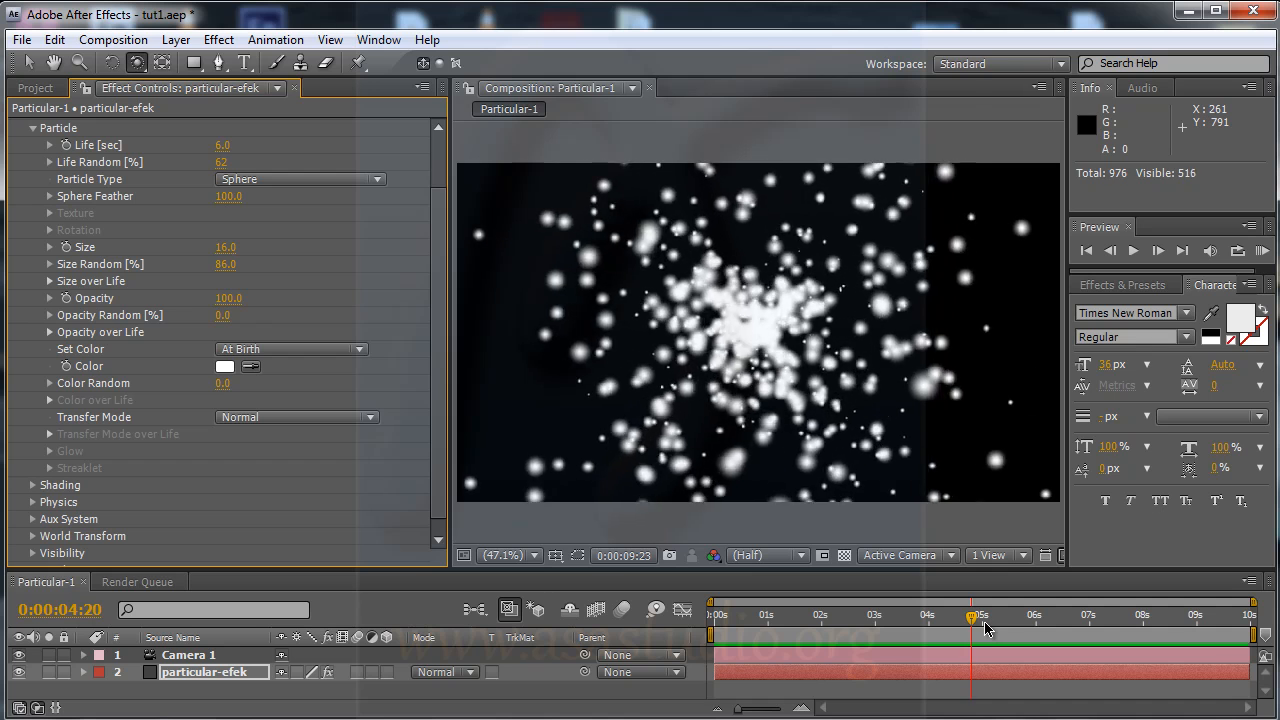
{"action": "key", "text": "space"}
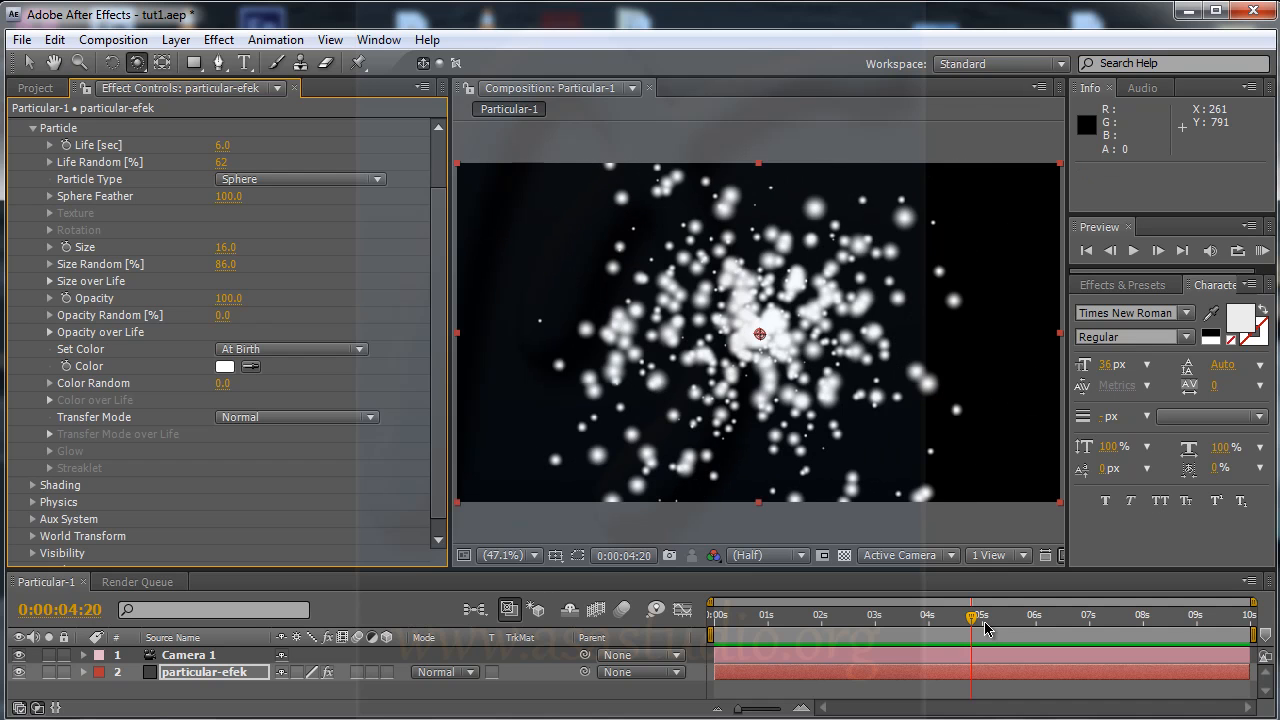
Expand the Size over Life graph, reset size random to 0 and enlarge the particle size to 34.
{"action": "left_click", "coordinate": [51, 283]}
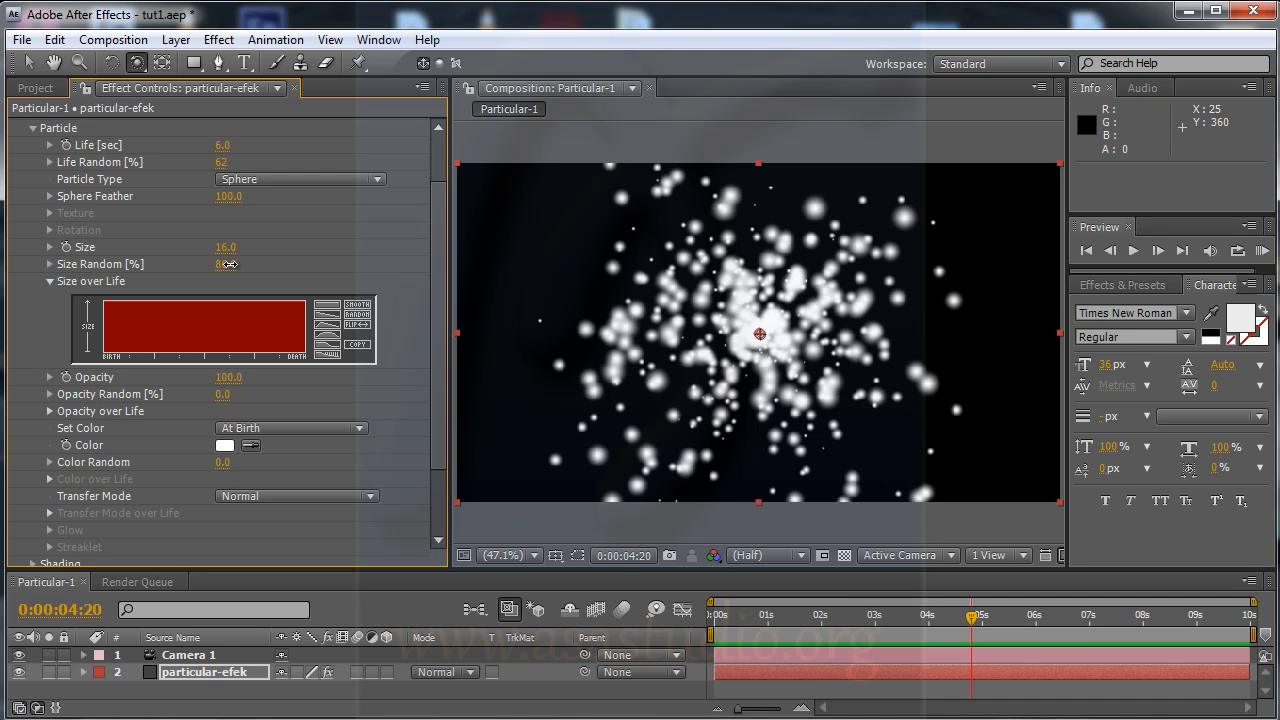
{"action": "left_click_drag", "start_coordinate": [228, 265], "coordinate": [3, 279]}
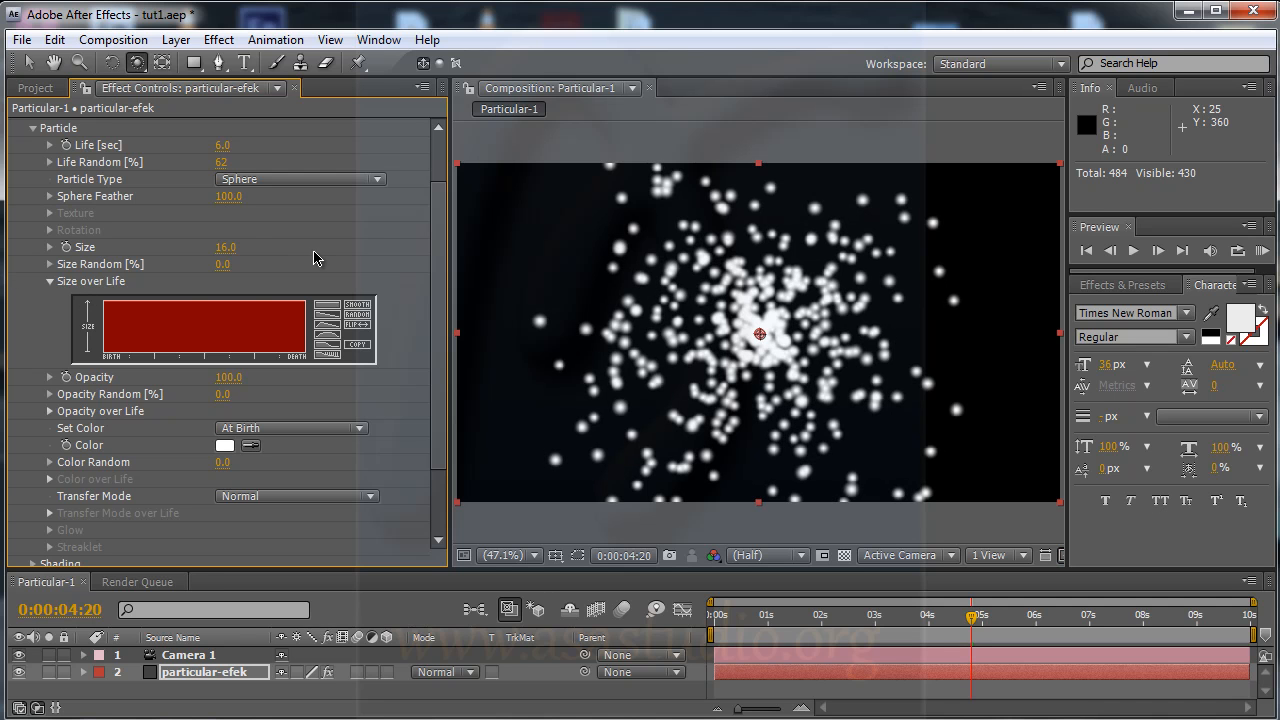
{"action": "mouse_move", "coordinate": [243, 250]}
{"action": "left_mouse_down"}
{"action": "mouse_move", "coordinate": [256, 250]}
{"action": "mouse_move", "coordinate": [244, 249]}
{"action": "left_mouse_up"}
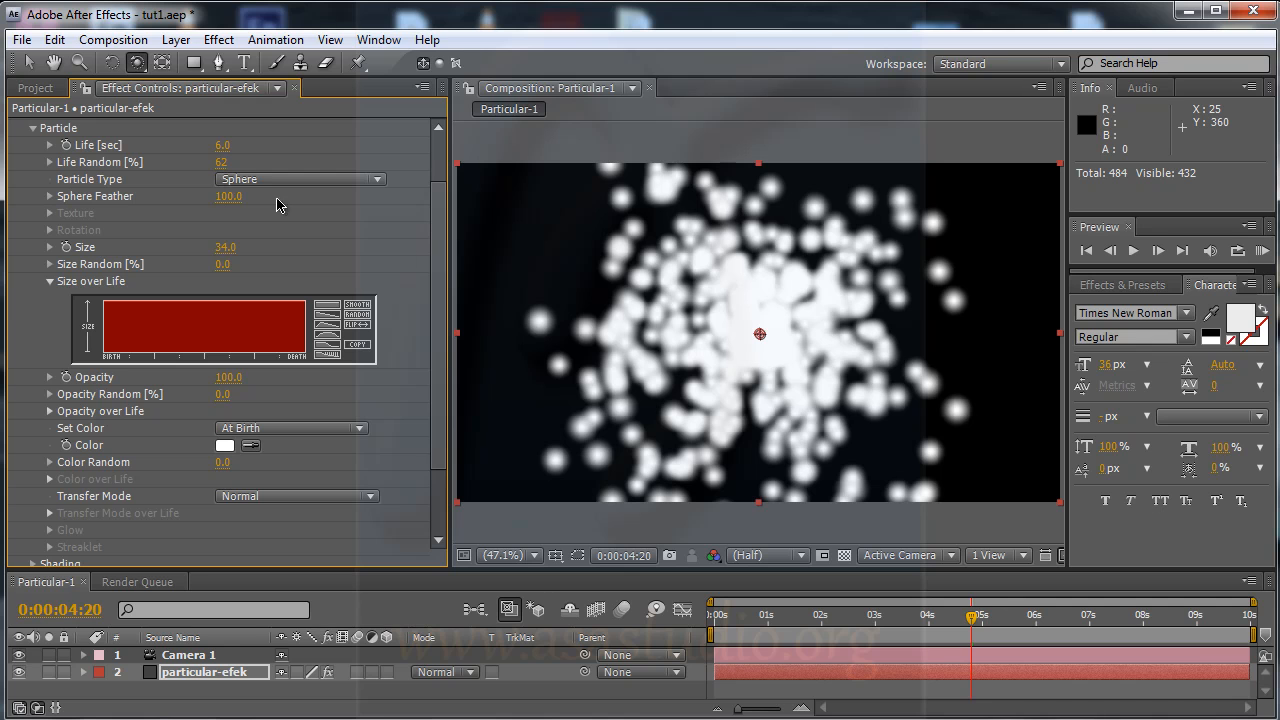
Set the particle life to 3 seconds.
{"action": "left_click", "coordinate": [221, 150]}
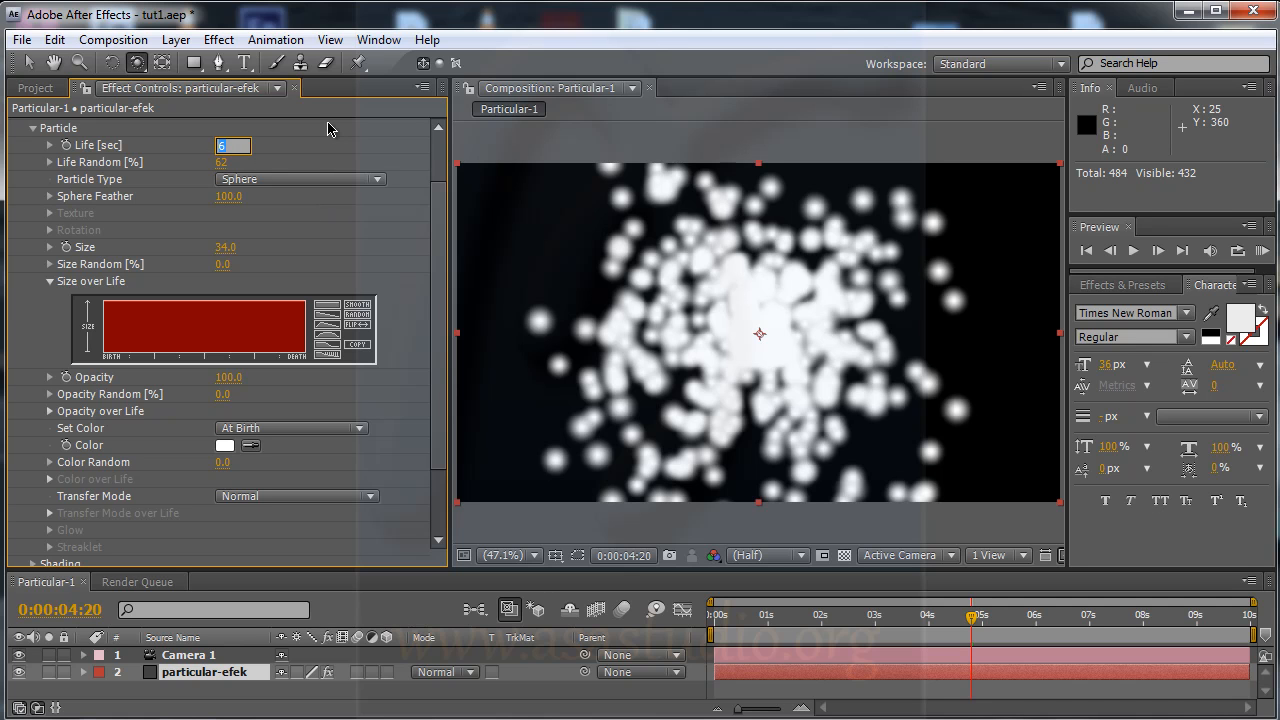
{"action": "type", "text": "3"}
{"action": "key", "text": "Return"}
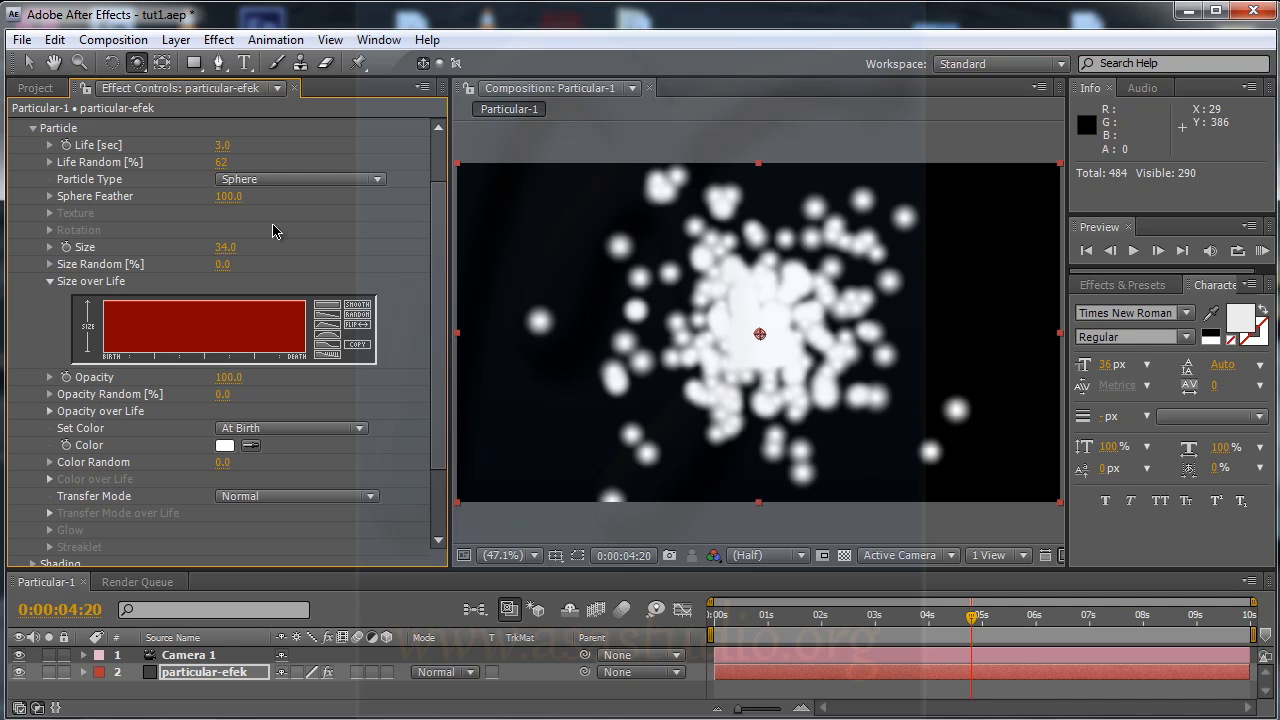
Set the sphere feather to 60 and the particle size to 30.
{"action": "left_click", "coordinate": [228, 196]}
{"action": "key", "text": "Return"}
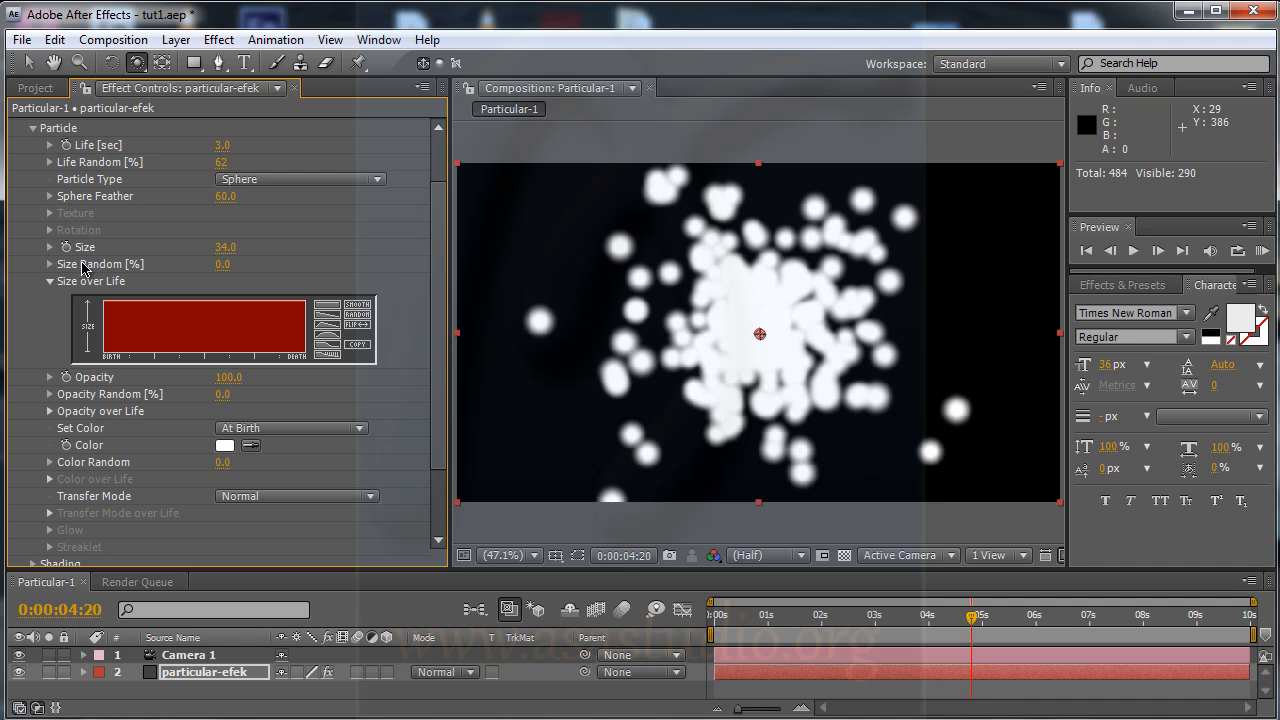
{"action": "left_click", "coordinate": [230, 249]}
{"action": "key", "text": "Return"}
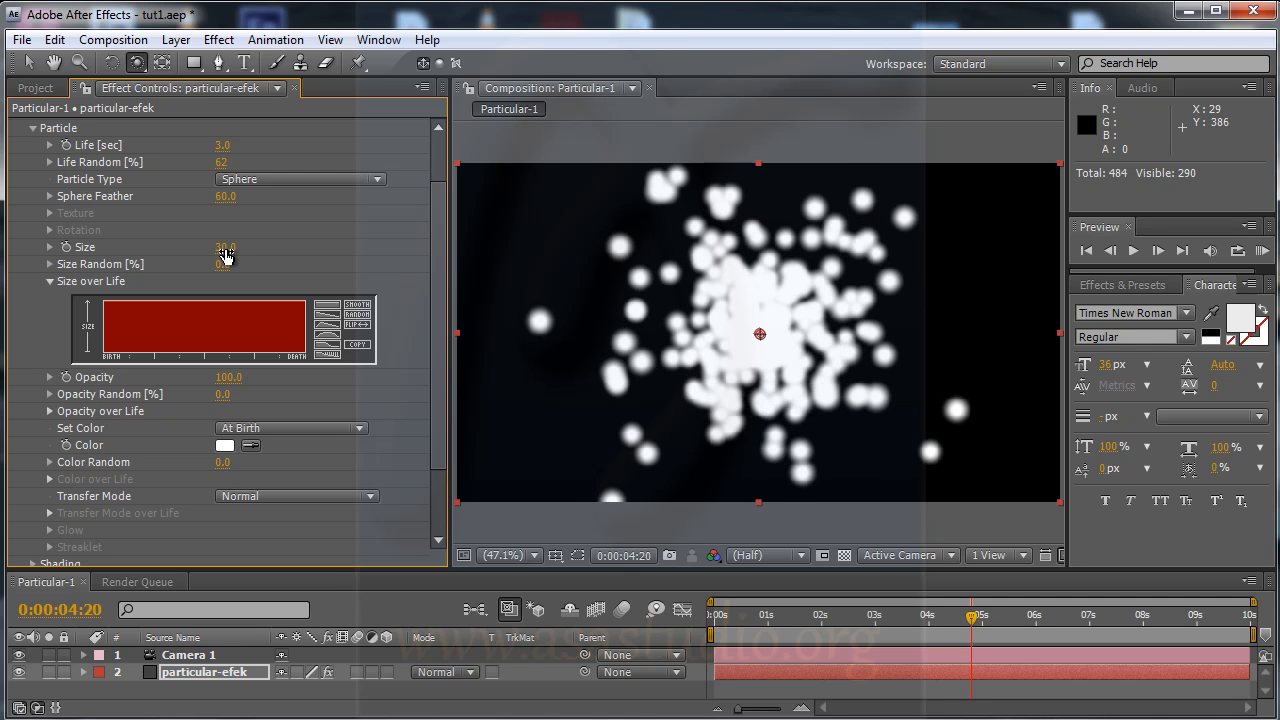
Apply the preset Size over Life curve that falls linearly from birth to death, and preview the animation.
{"action": "left_click", "coordinate": [327, 324]}
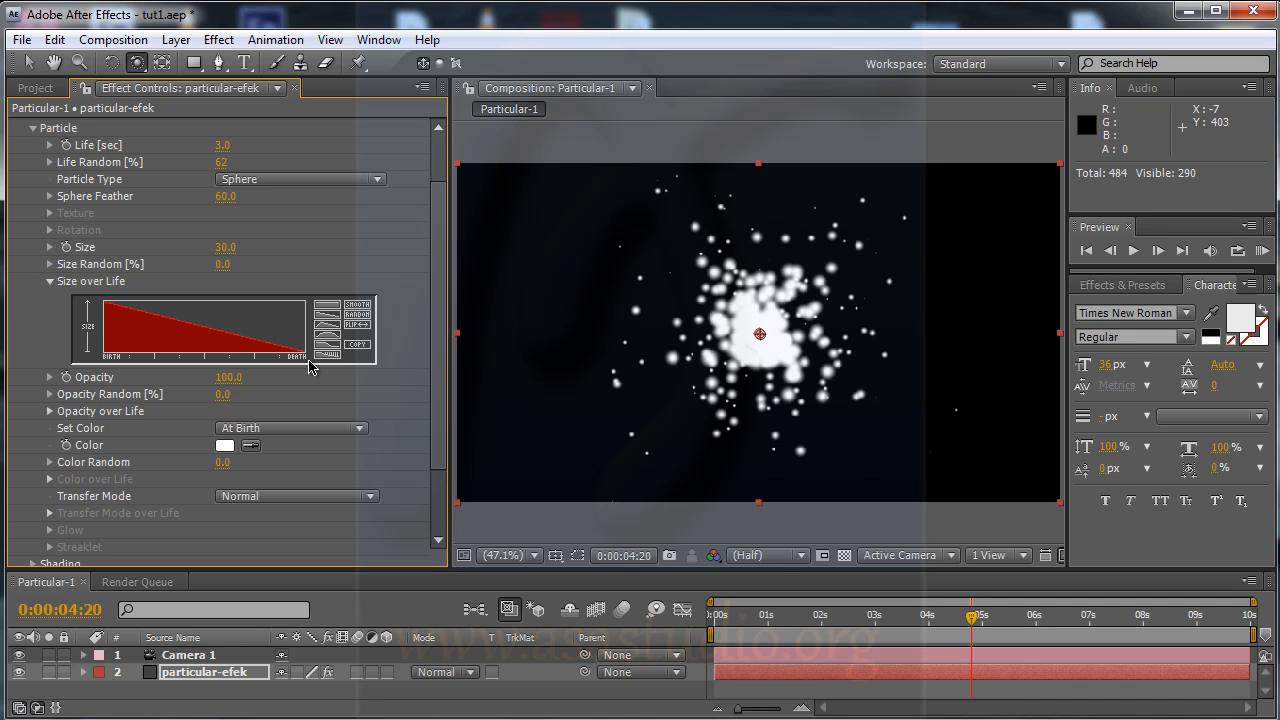
{"action": "key", "text": "KP_0"}
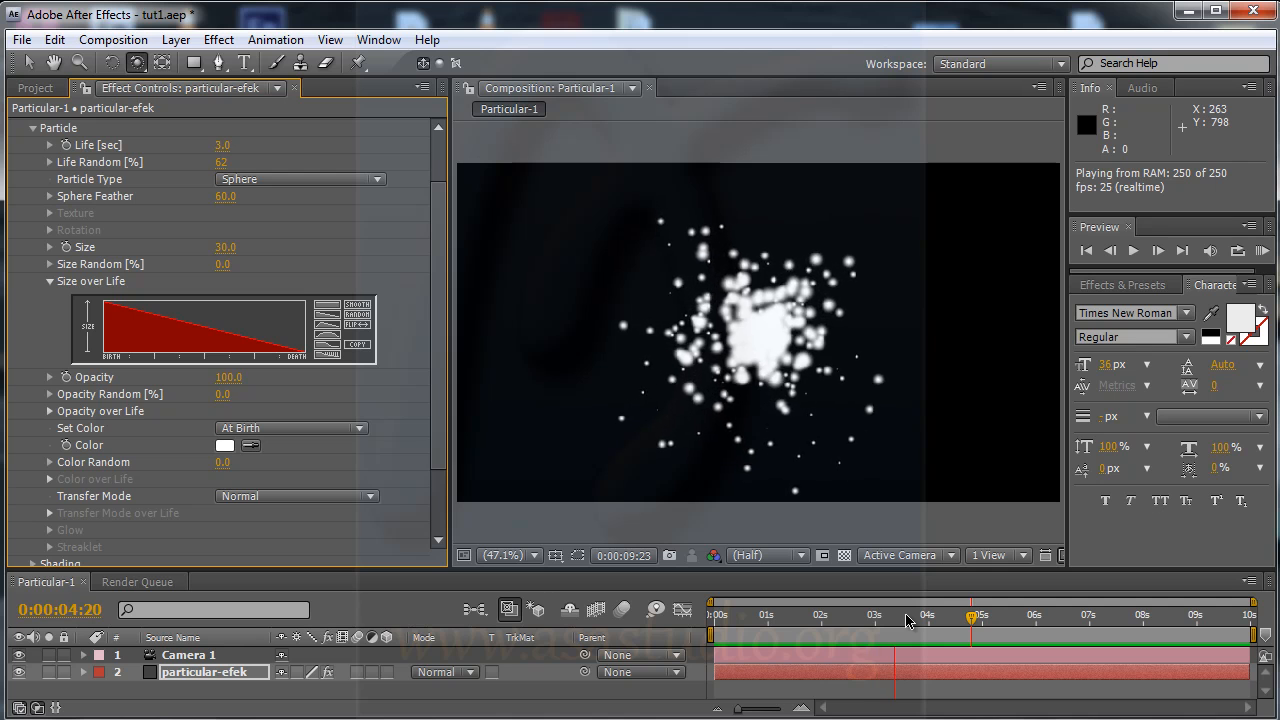
{"action": "key", "text": "space"}
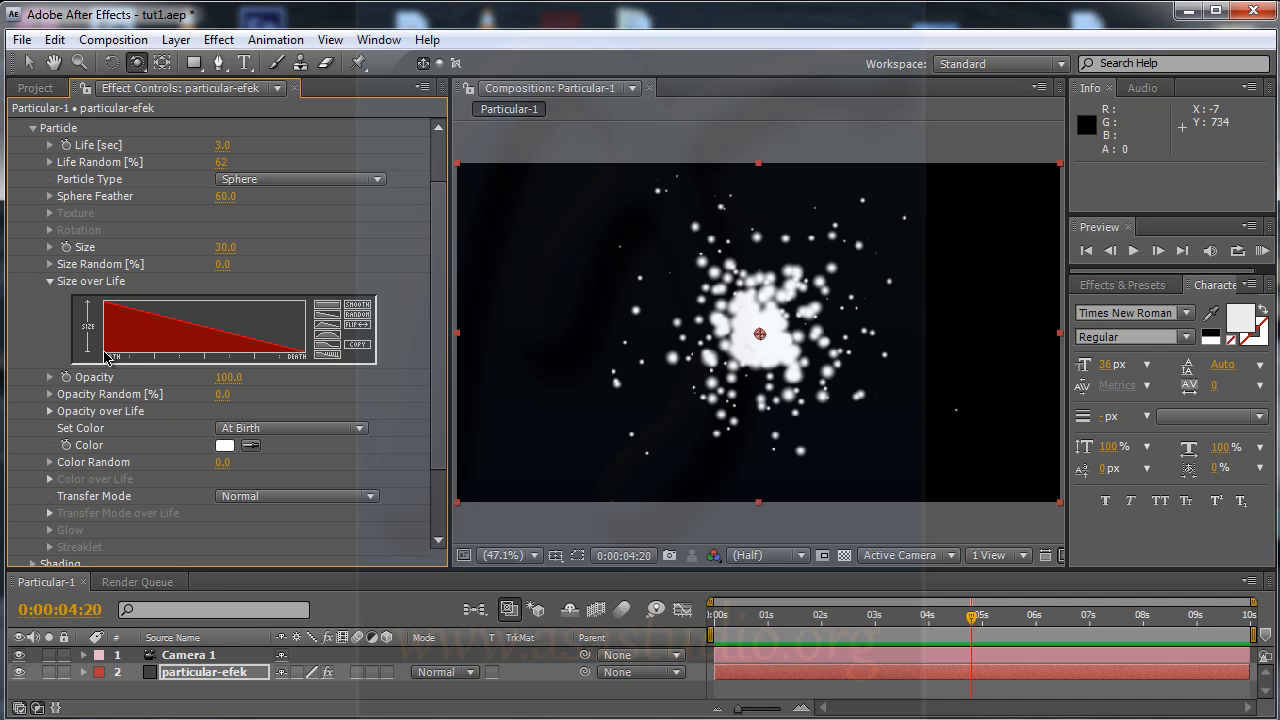
Draw a Size over Life curve that rises from zero at birth to full size at death, and preview it.
{"action": "left_click_drag", "start_coordinate": [105, 355], "coordinate": [305, 302]}
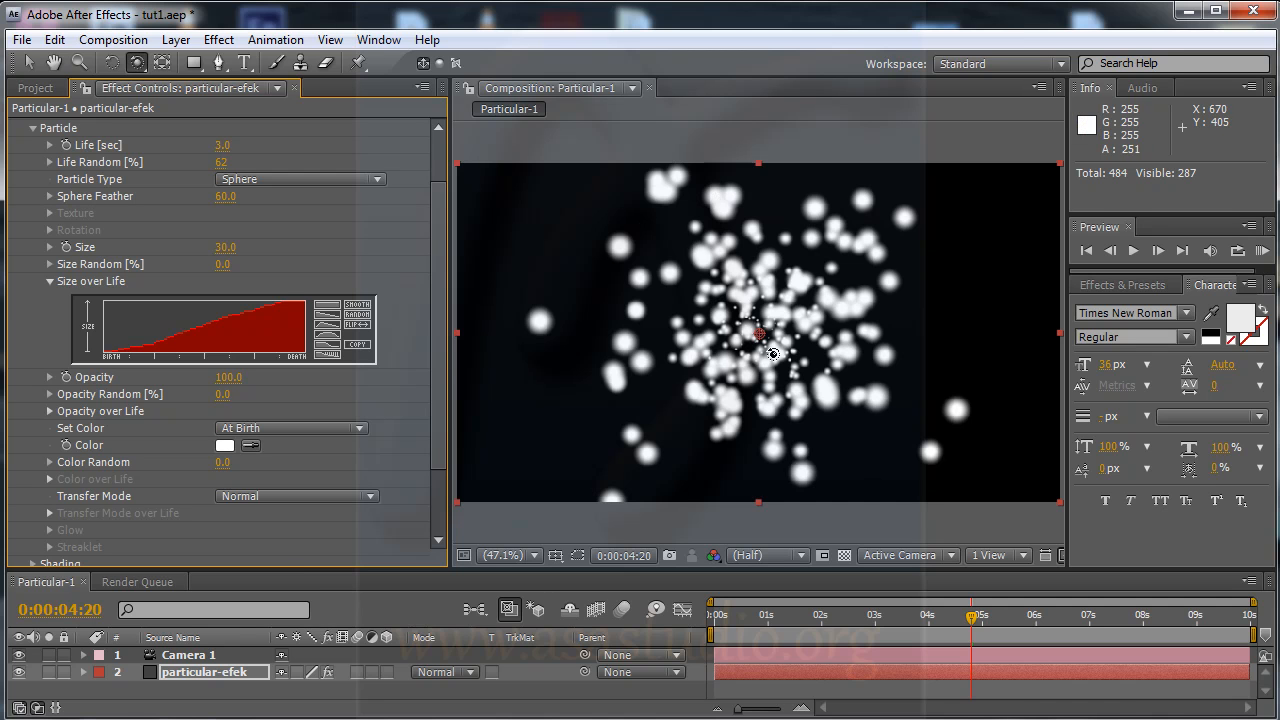
{"action": "key", "text": "KP_0"}
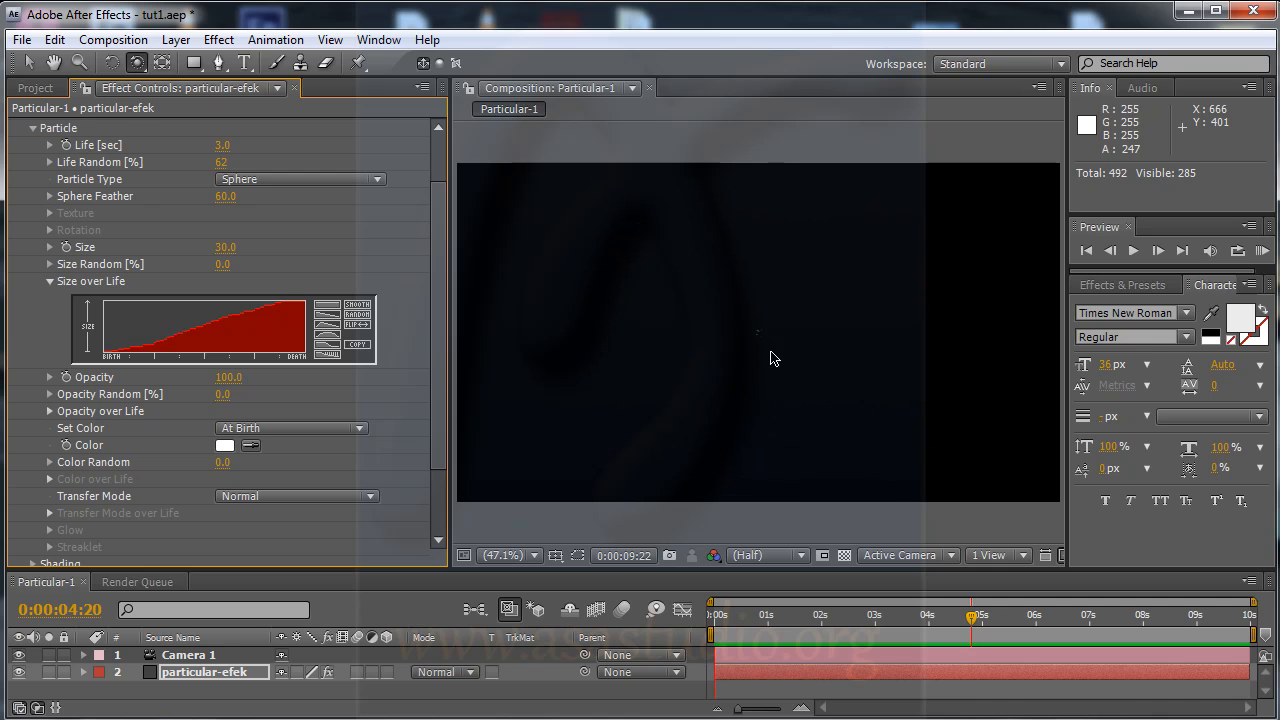
{"action": "key", "text": "space"}
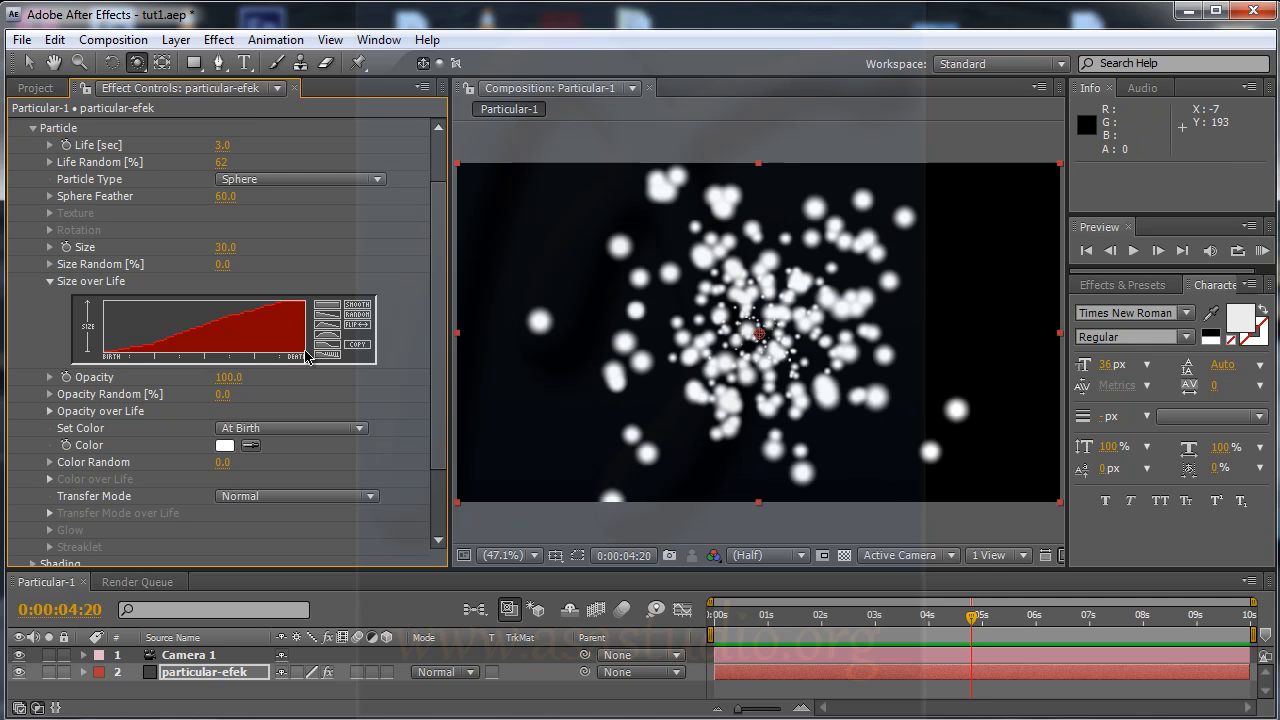
Draw and preview a hump-shaped Size over Life curve, and replace it with the symmetrical preset that rises after birth and falls before death.
{"action": "mouse_move", "coordinate": [305, 358]}
{"action": "left_mouse_down"}
{"action": "mouse_move", "coordinate": [194, 293]}
{"action": "mouse_move", "coordinate": [167, 296]}
{"action": "mouse_move", "coordinate": [131, 349]}
{"action": "left_mouse_up"}
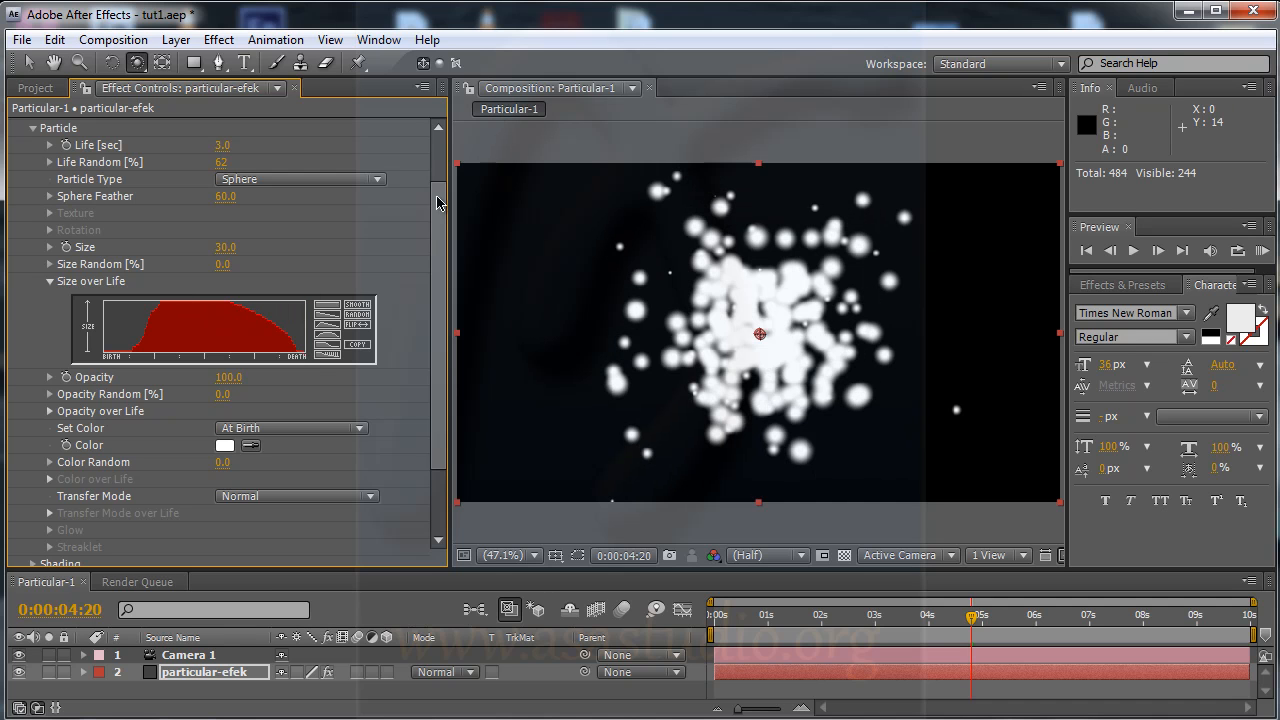
{"action": "key", "text": "KP_0"}
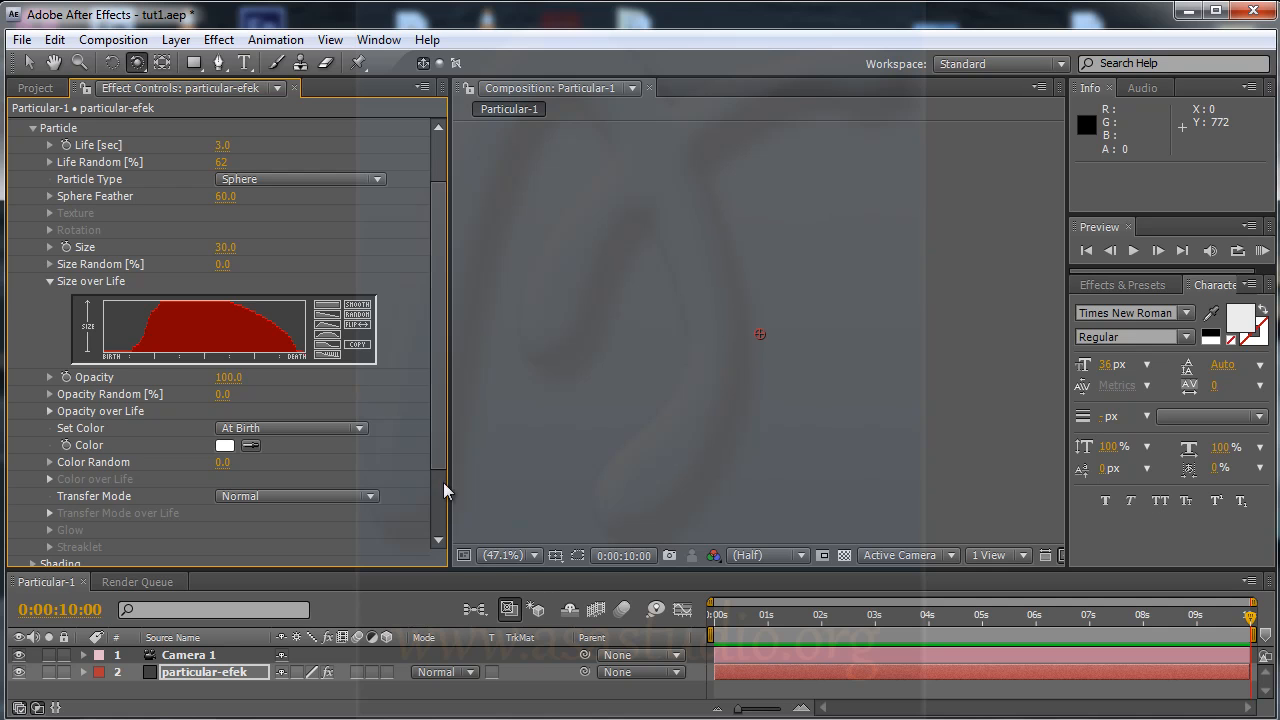
{"action": "left_click", "coordinate": [328, 337]}
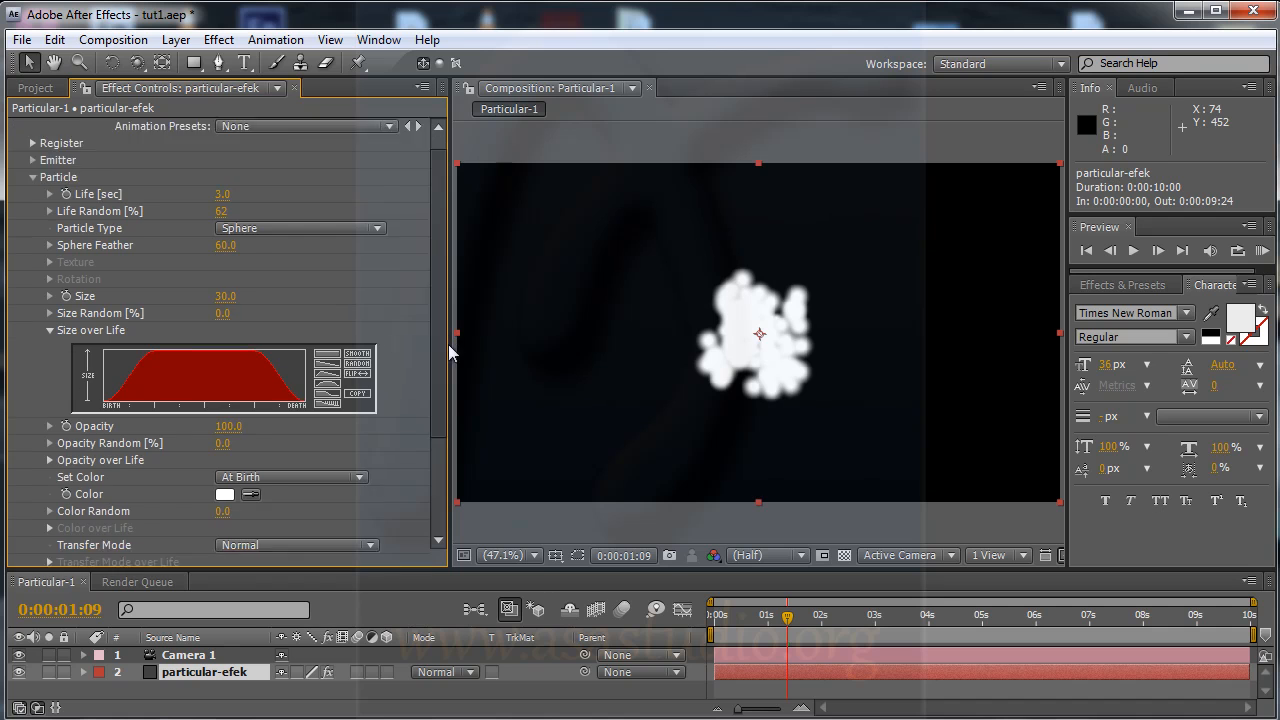
Lower the particle opacity to 27, check it at 0:00:05:18, and set opacity random to 44%.
{"action": "left_click_drag", "start_coordinate": [448, 344], "coordinate": [444, 396]}
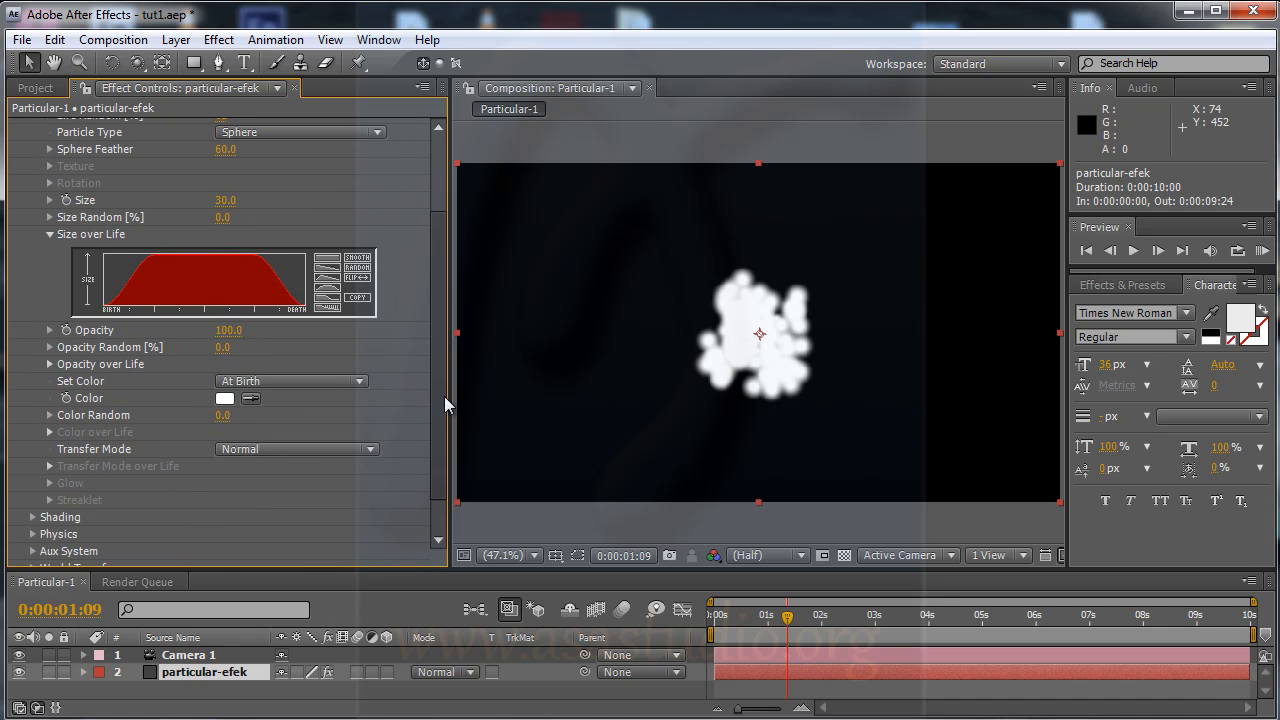
{"action": "left_click_drag", "start_coordinate": [240, 331], "coordinate": [176, 329]}
{"action": "mouse_move", "coordinate": [171, 328]}
{"action": "left_mouse_down"}
{"action": "mouse_move", "coordinate": [143, 328]}
{"action": "mouse_move", "coordinate": [170, 328]}
{"action": "left_mouse_up"}
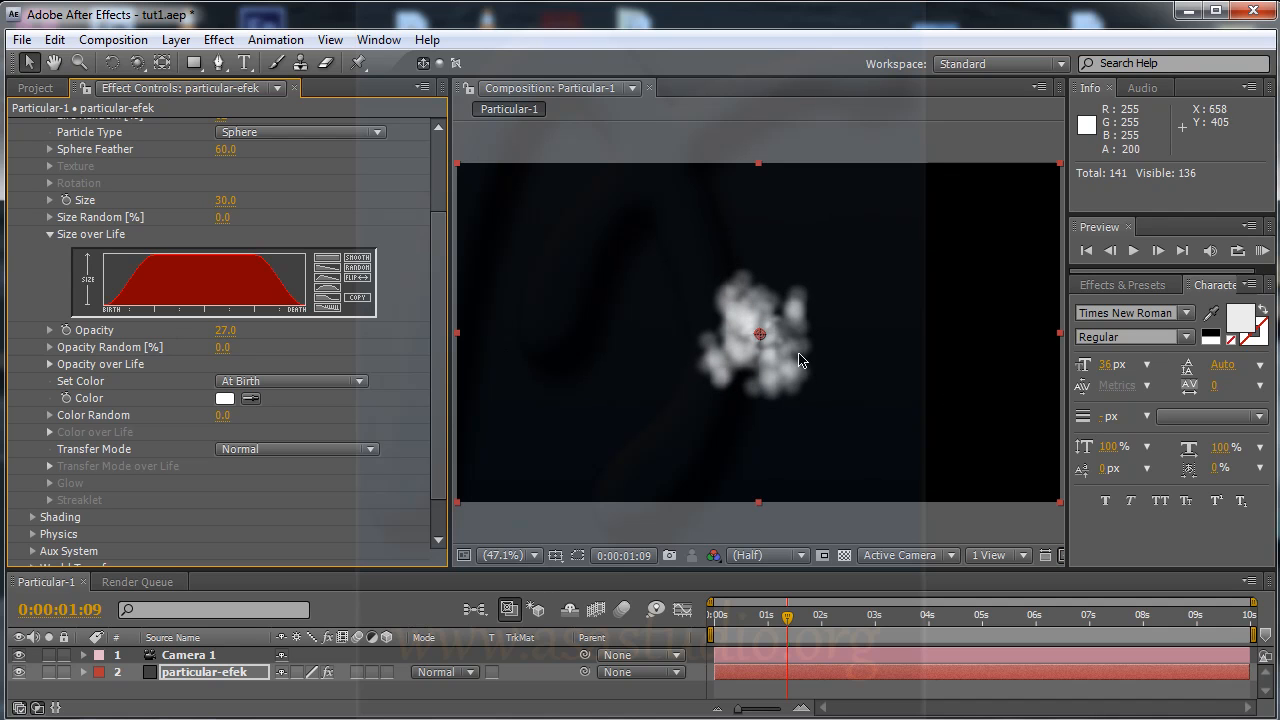
{"action": "left_click_drag", "start_coordinate": [788, 618], "coordinate": [1021, 622]}
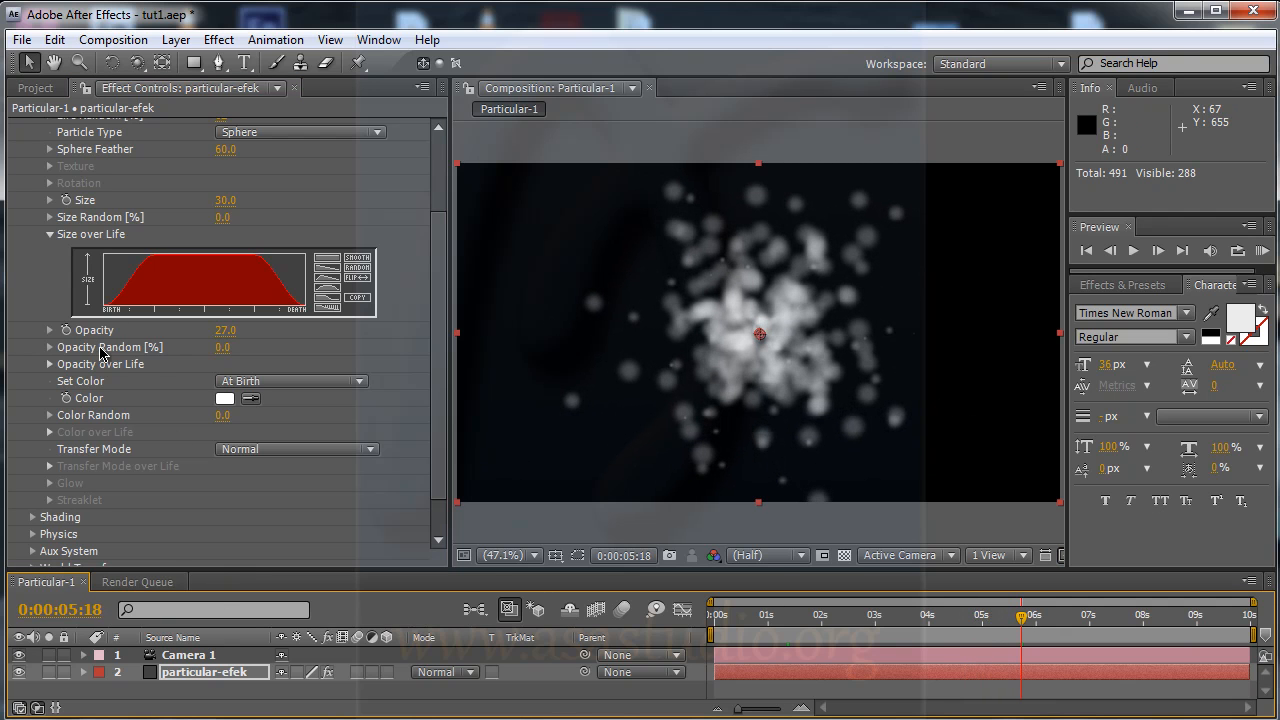
{"action": "left_click_drag", "start_coordinate": [220, 347], "coordinate": [299, 349]}
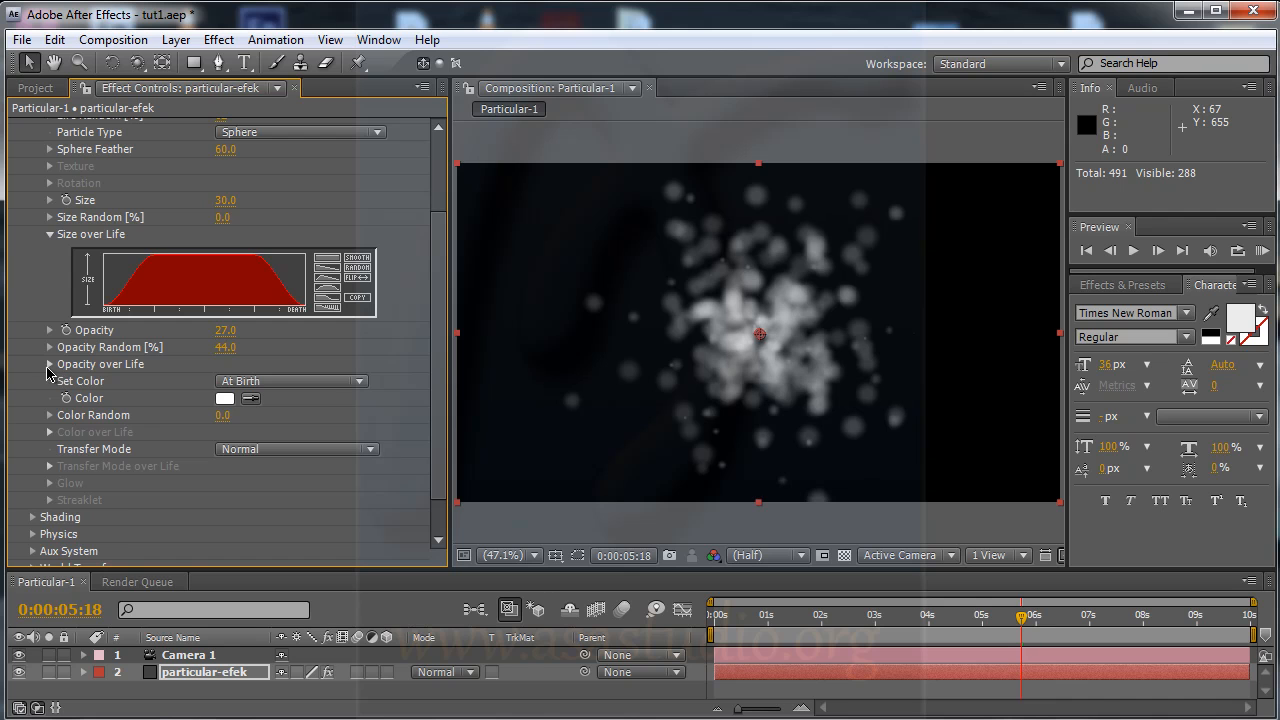
Apply the preset Opacity over Life curve that fades in at birth and out at death, and scrub the timeline to 0:00:03:19.
{"action": "left_click", "coordinate": [50, 364]}
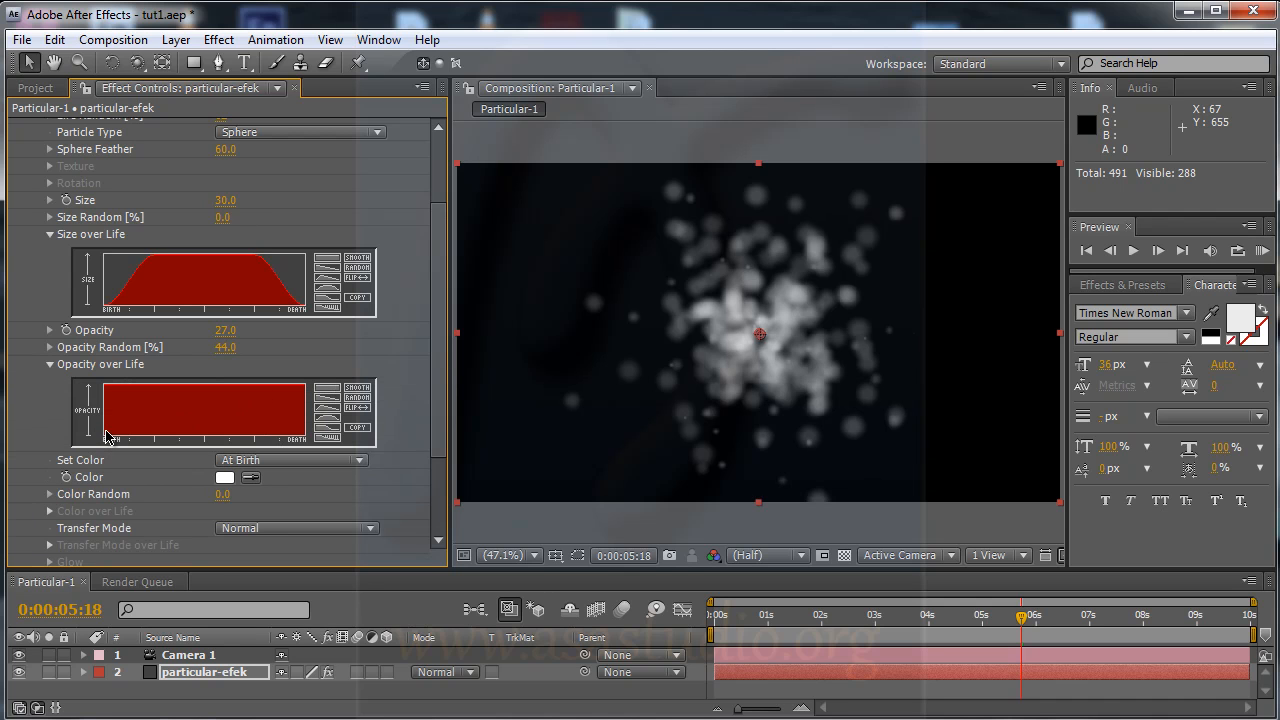
{"action": "left_click", "coordinate": [332, 425]}
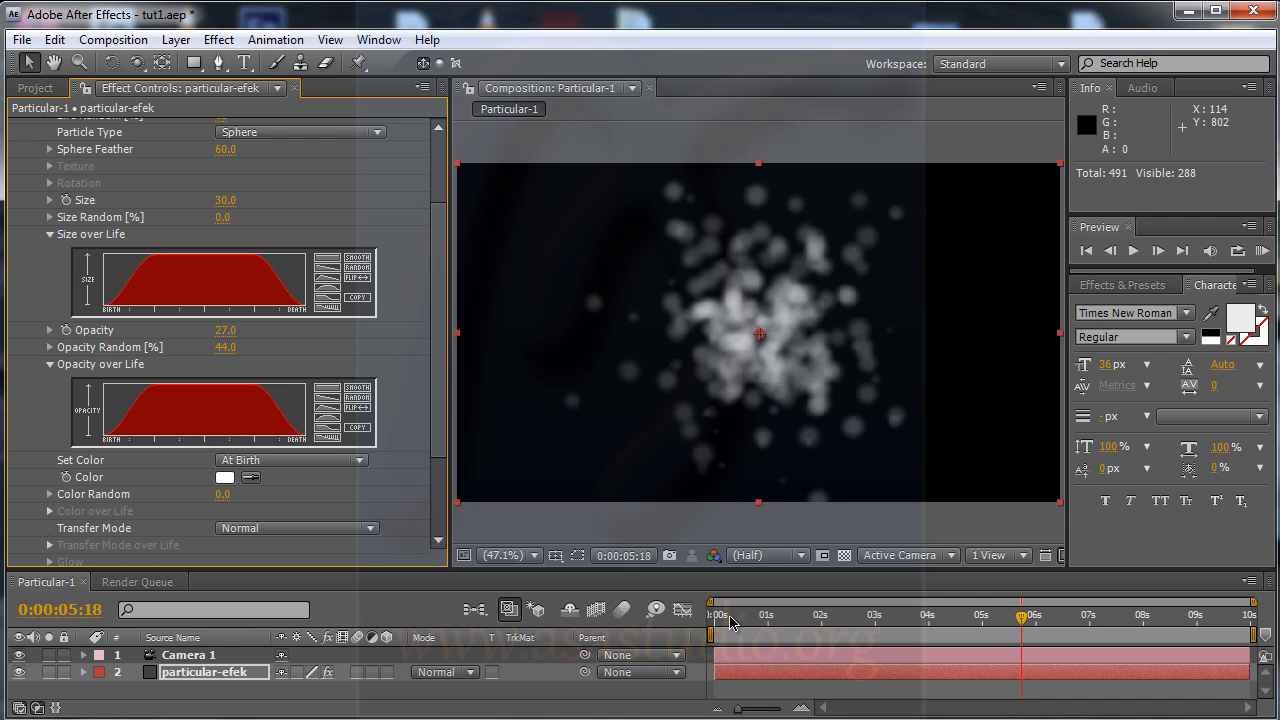
{"action": "left_click", "coordinate": [731, 617]}
{"action": "left_click_drag", "start_coordinate": [731, 617], "coordinate": [917, 621]}
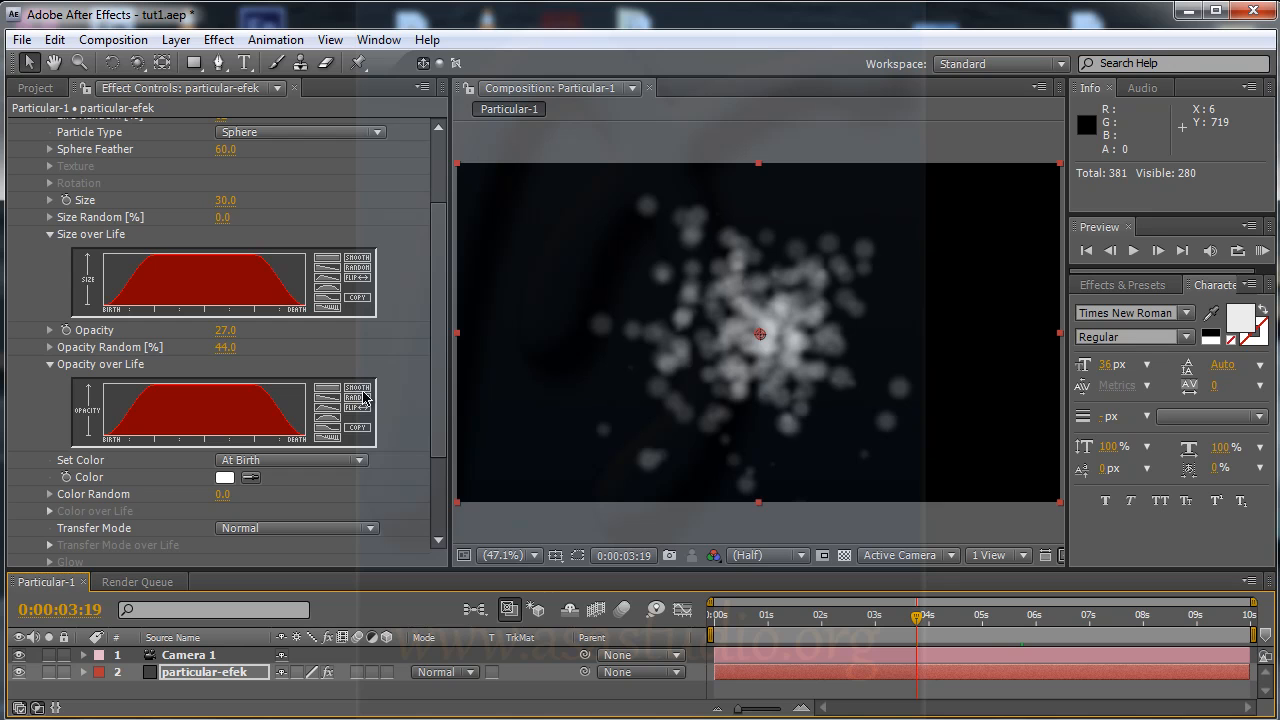
Switch Set Color to Over Life, Random from Gradient and From Light Emitter in turn.
{"action": "left_click_drag", "start_coordinate": [436, 425], "coordinate": [442, 456]}
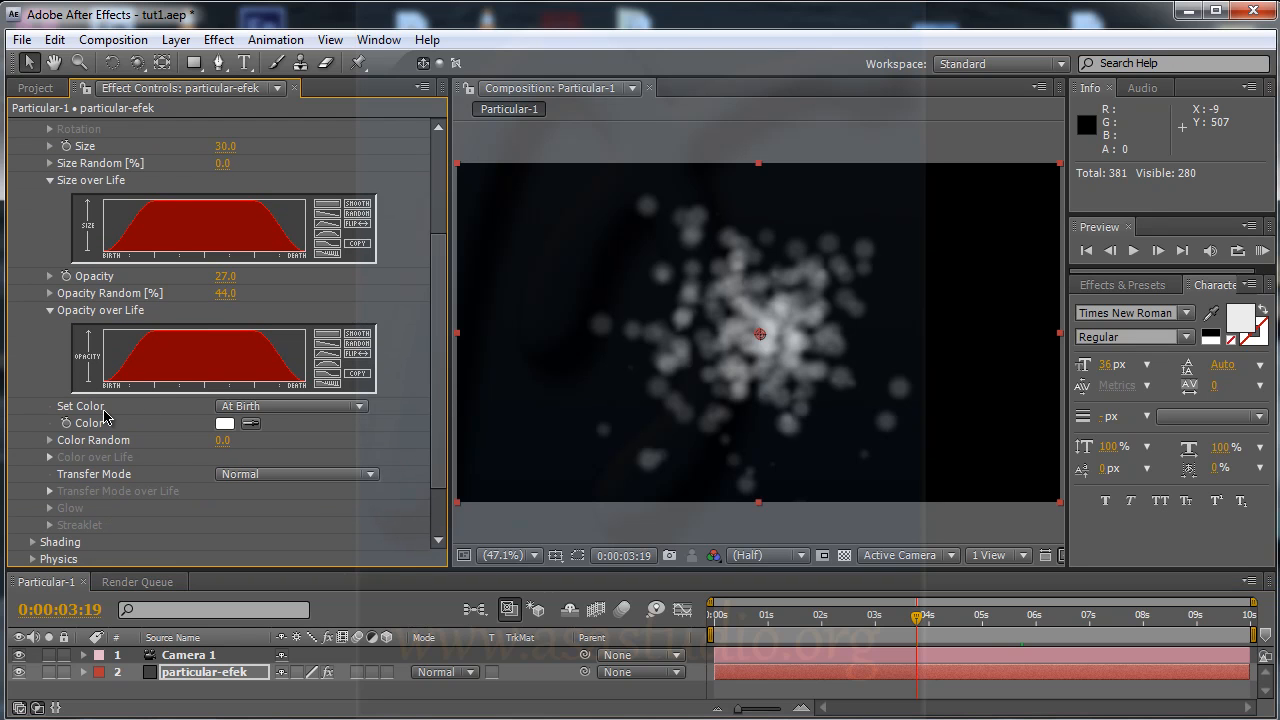
{"action": "left_click", "coordinate": [270, 408]}
{"action": "left_click", "coordinate": [297, 437]}
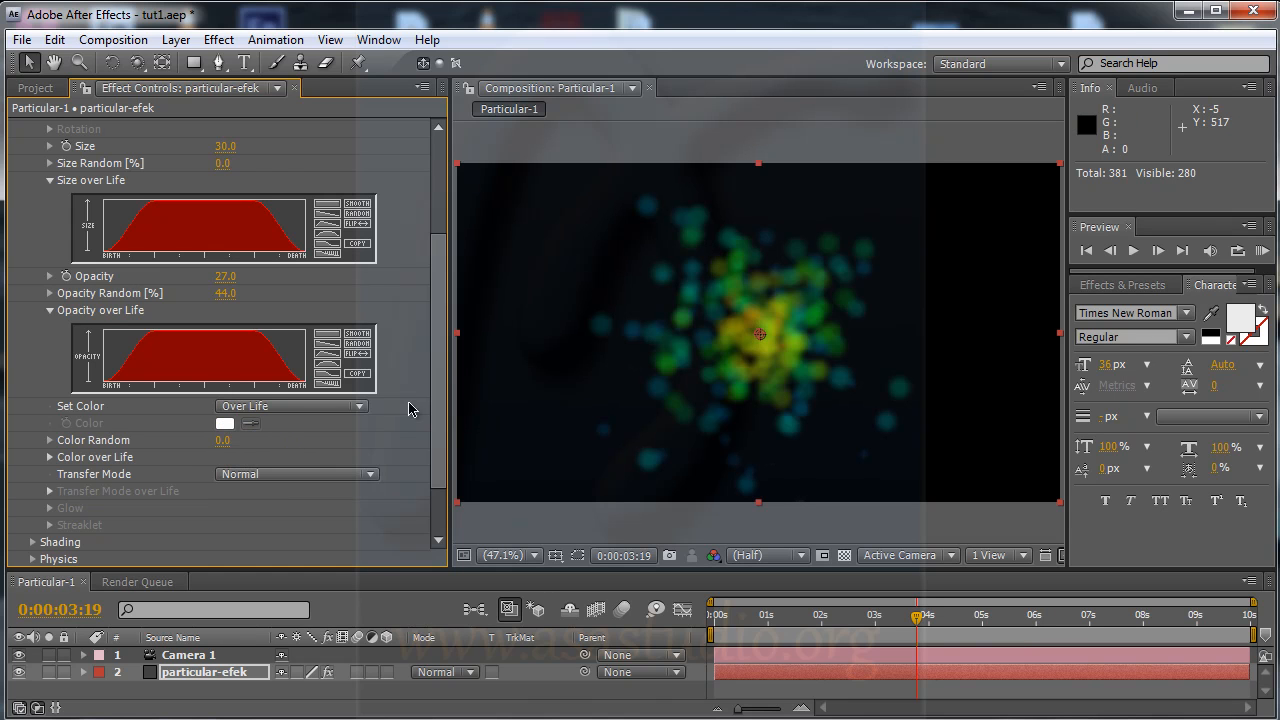
{"action": "left_click", "coordinate": [323, 408]}
{"action": "left_click", "coordinate": [331, 430]}
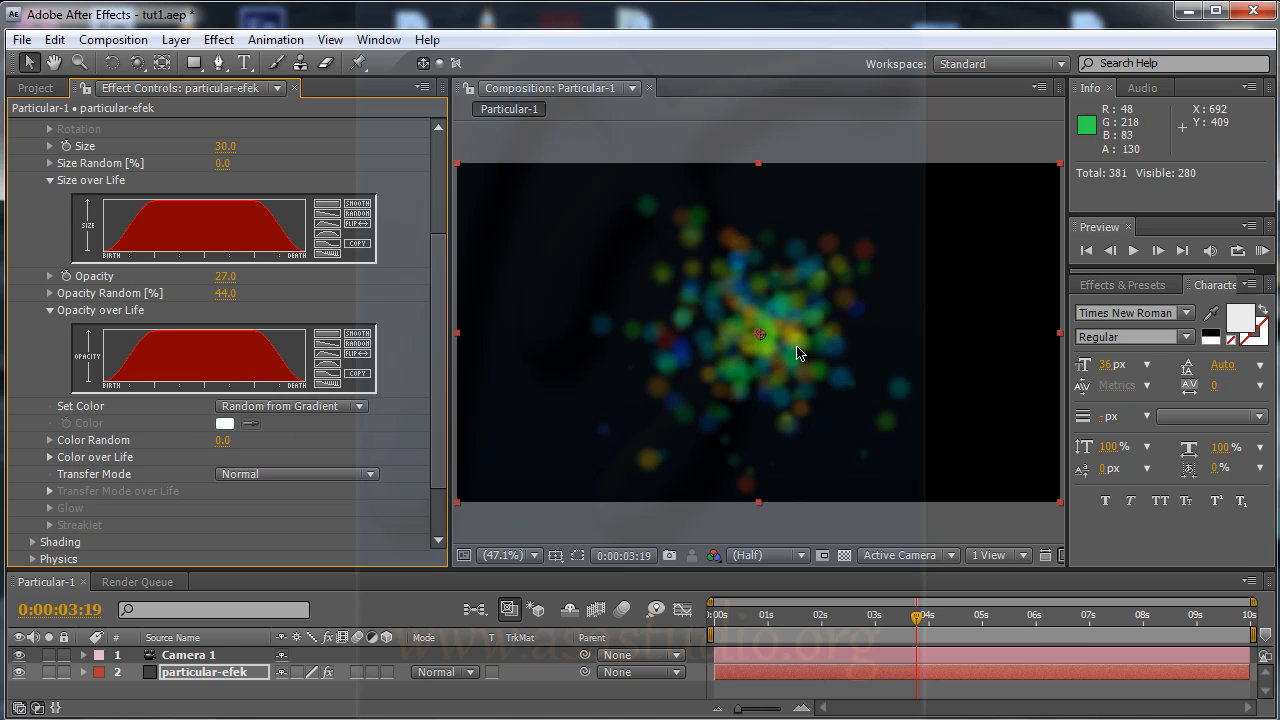
{"action": "left_click", "coordinate": [338, 408]}
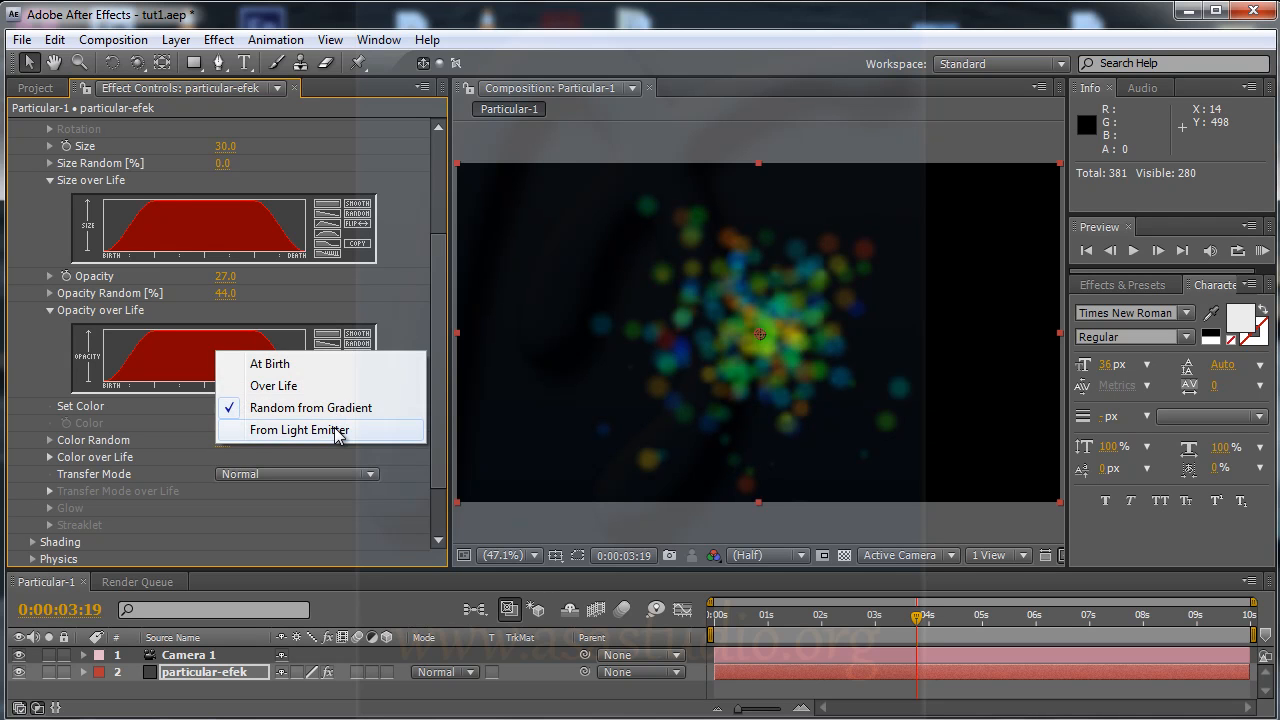
{"action": "left_click", "coordinate": [338, 430]}
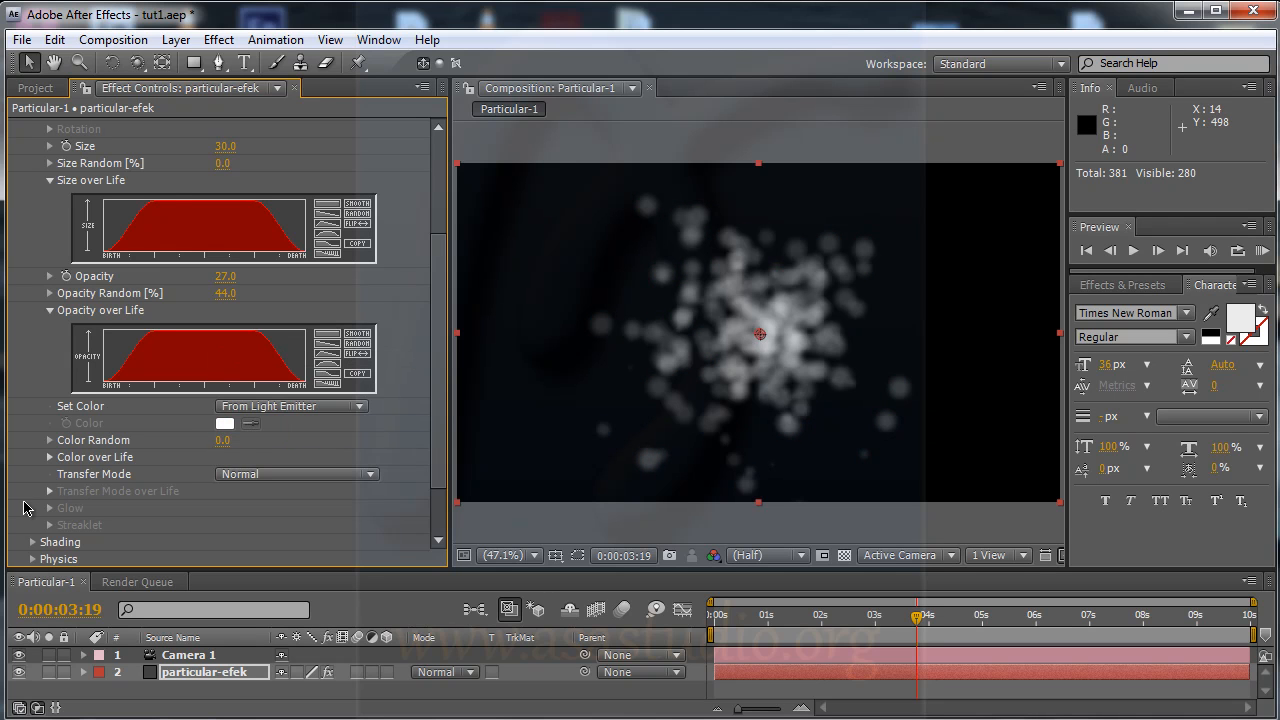
Set the particles to a red color (FF0000) assigned At Birth, with Color Random at 58.
{"action": "left_click", "coordinate": [330, 408]}
{"action": "left_click", "coordinate": [270, 341]}
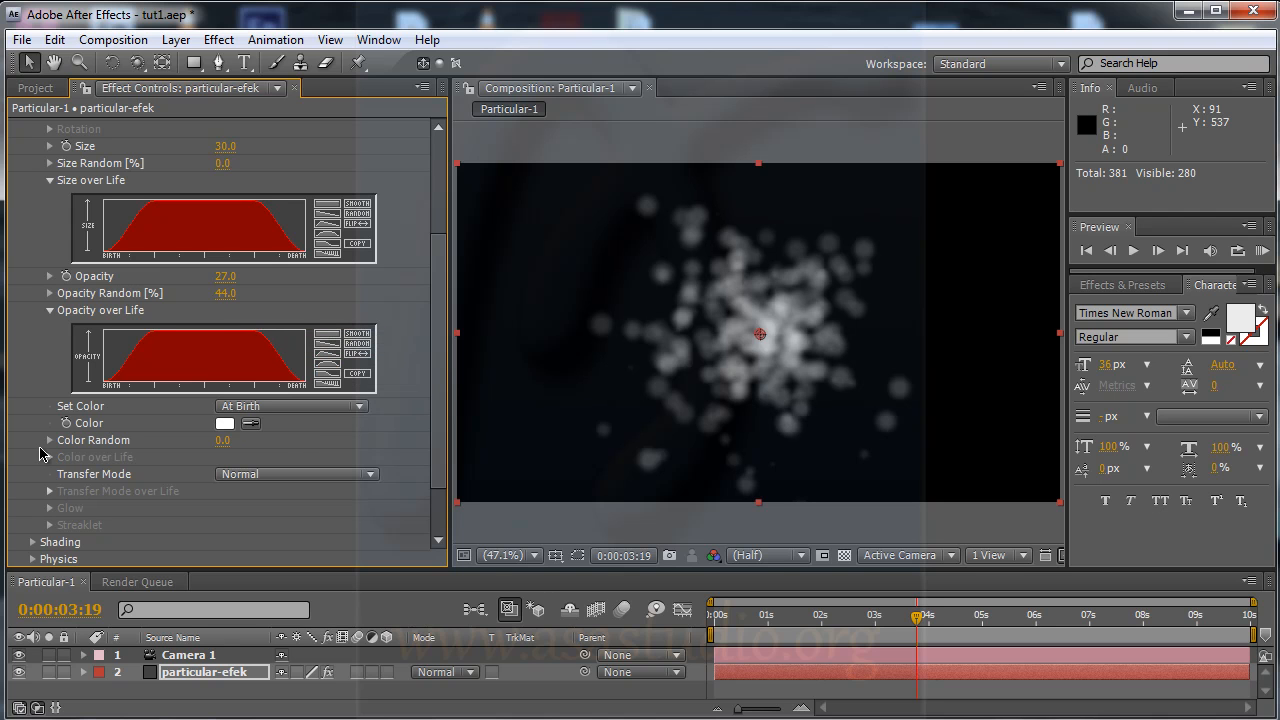
{"action": "left_click", "coordinate": [222, 424]}
{"action": "left_click_drag", "start_coordinate": [620, 342], "coordinate": [660, 215]}
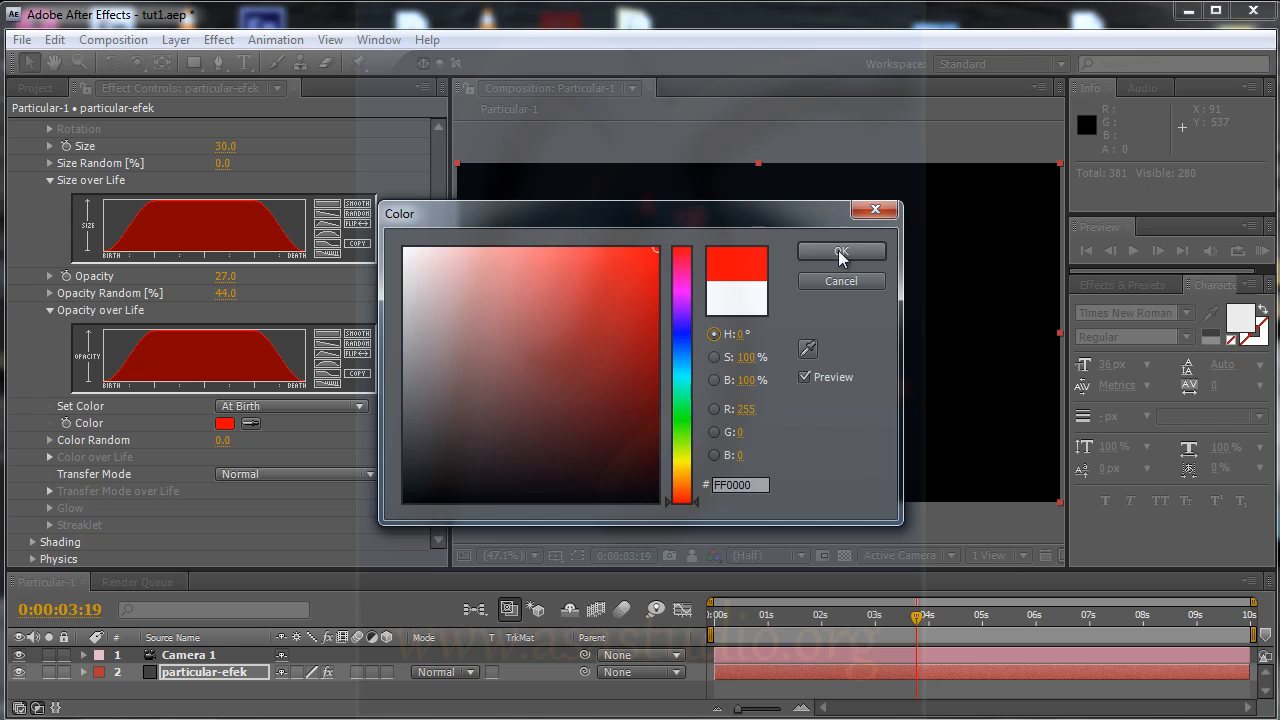
{"action": "left_click", "coordinate": [841, 251]}
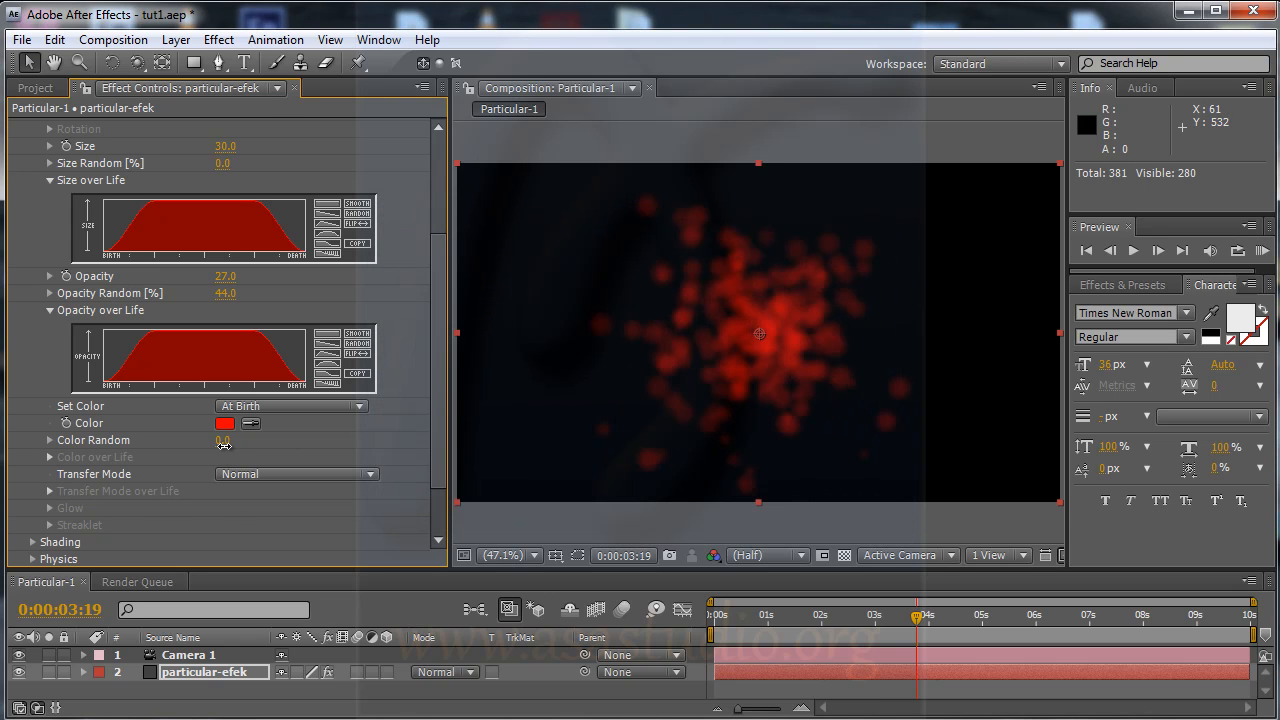
{"action": "left_click_drag", "start_coordinate": [224, 441], "coordinate": [314, 443]}
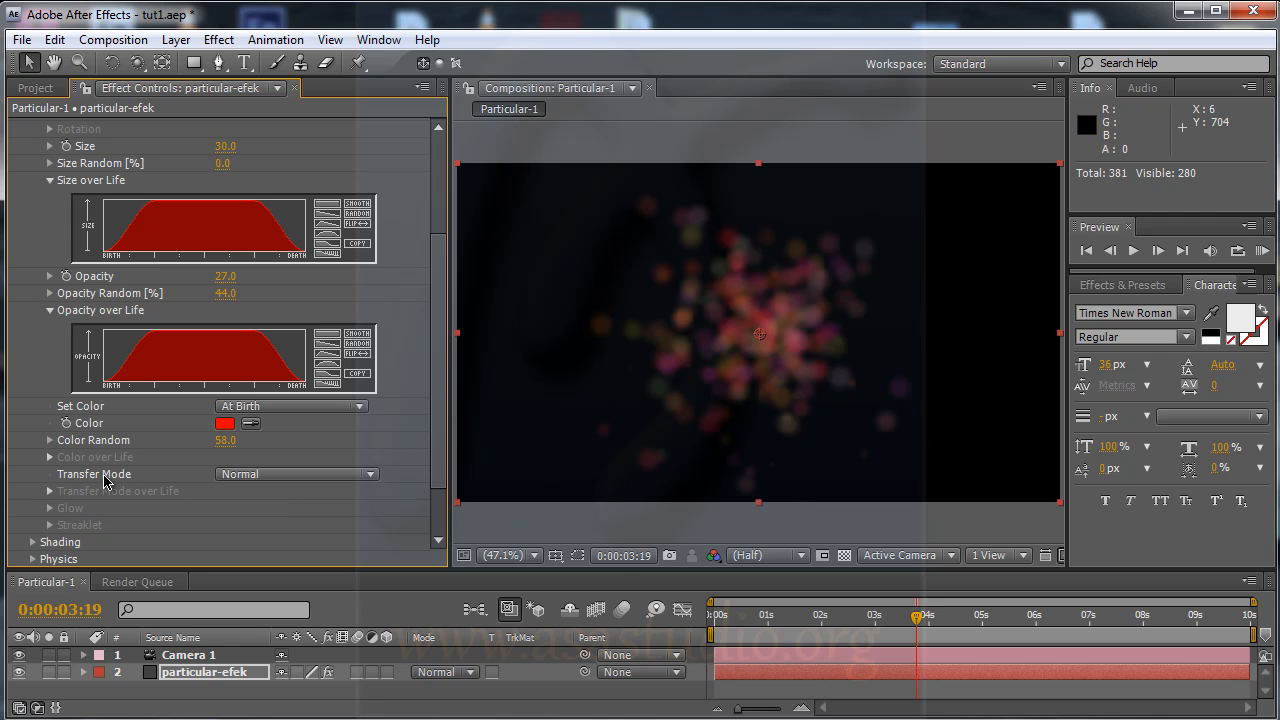
Try the Add, Screen, Lighten and Normal/Add over Life transfer modes in turn, ending on Normal/Screen over Life.
{"action": "left_click", "coordinate": [240, 476]}
{"action": "left_click", "coordinate": [283, 503]}
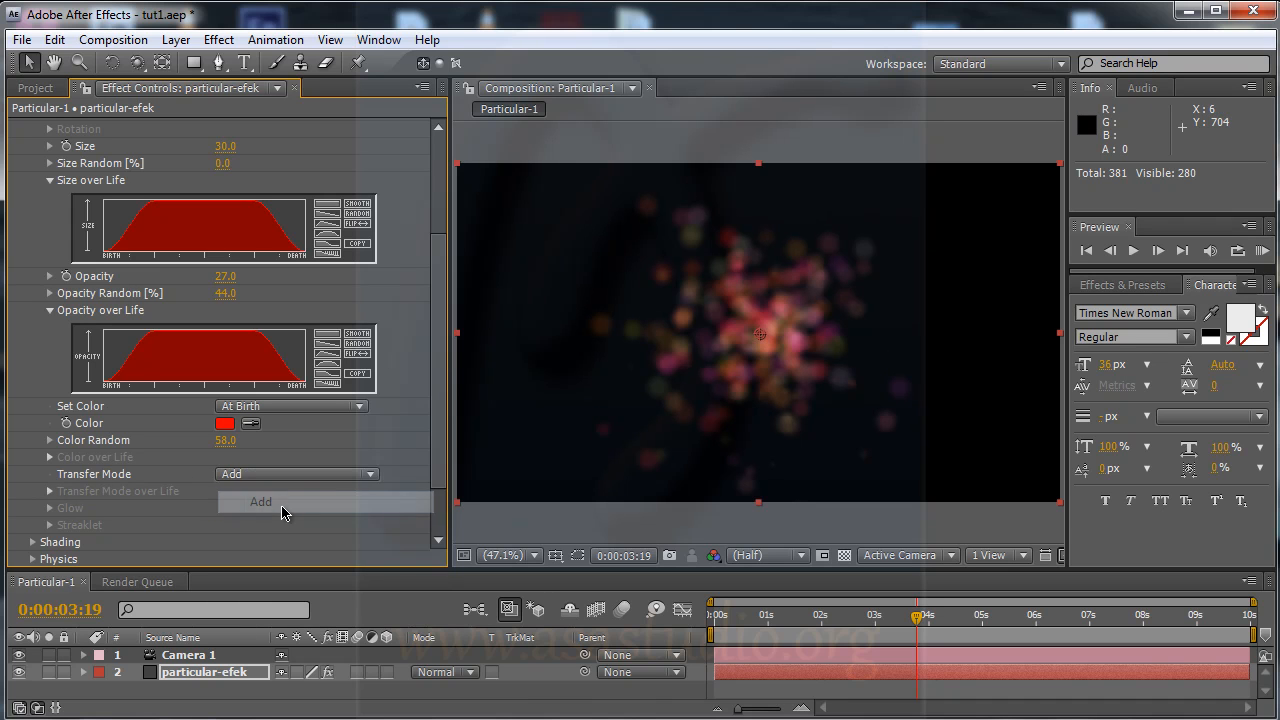
{"action": "left_click", "coordinate": [341, 475]}
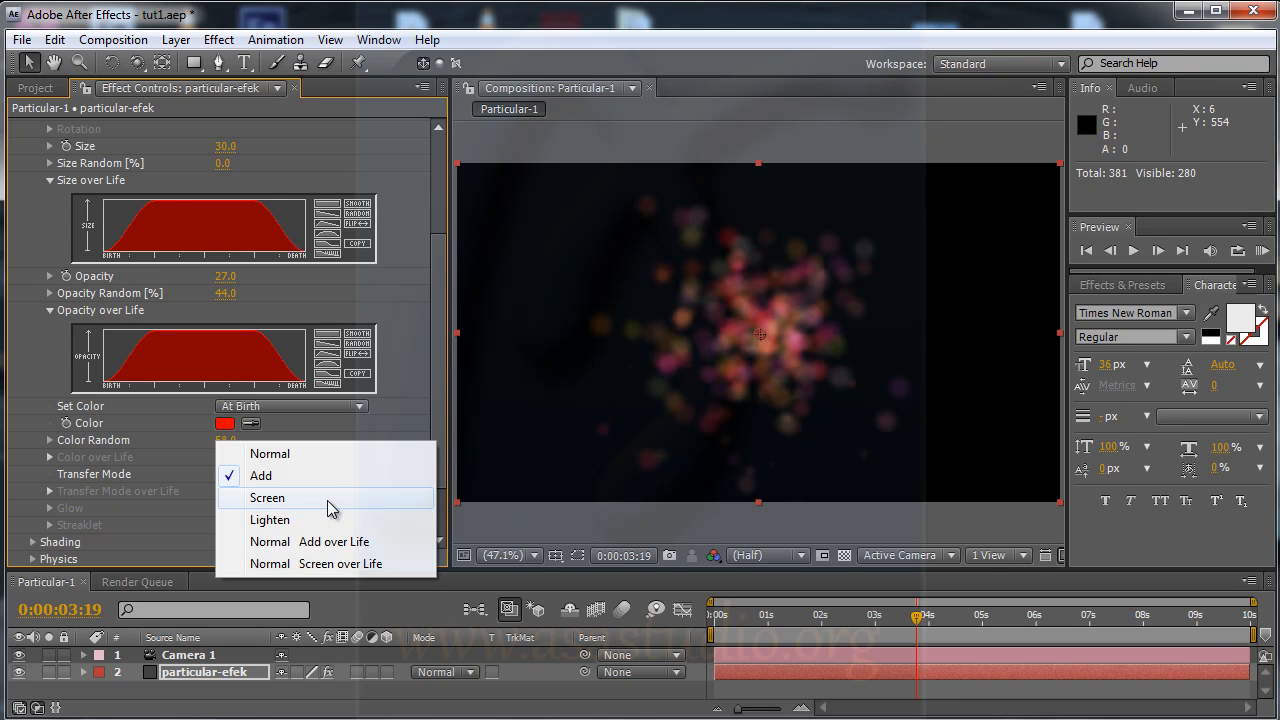
{"action": "left_click", "coordinate": [331, 498]}
{"action": "left_click", "coordinate": [331, 477]}
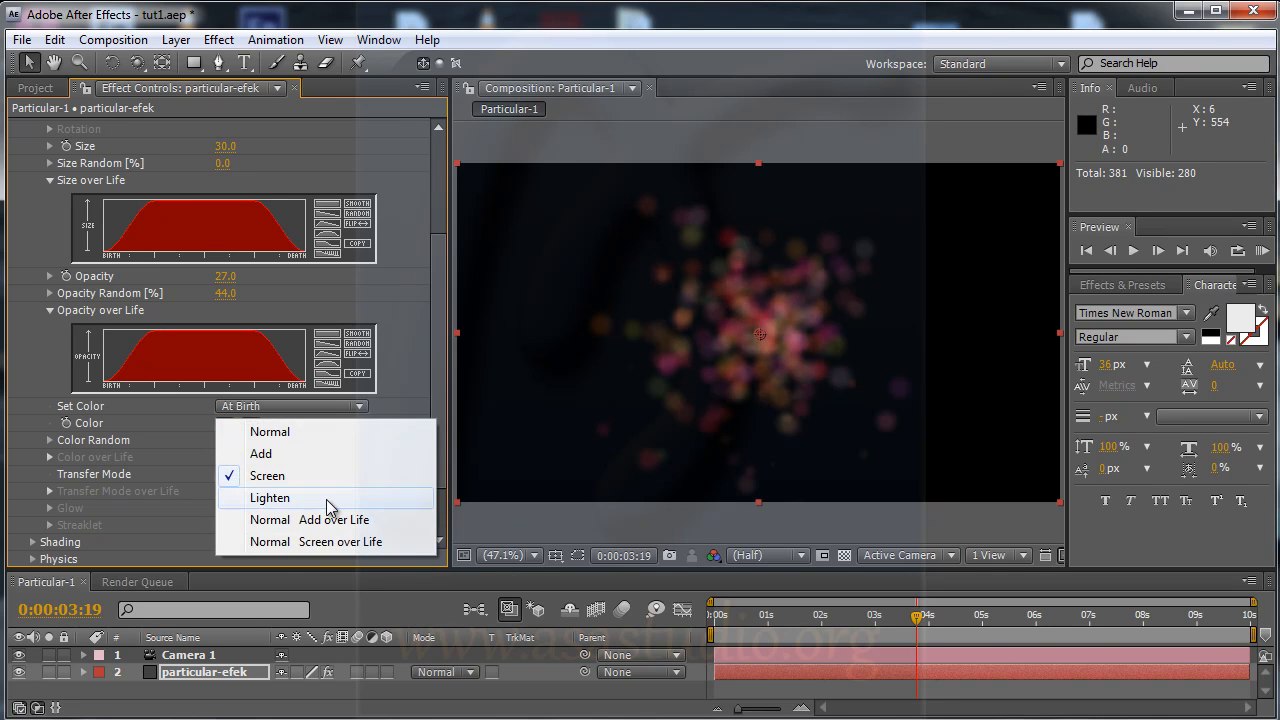
{"action": "left_click", "coordinate": [330, 500]}
{"action": "left_click", "coordinate": [332, 477]}
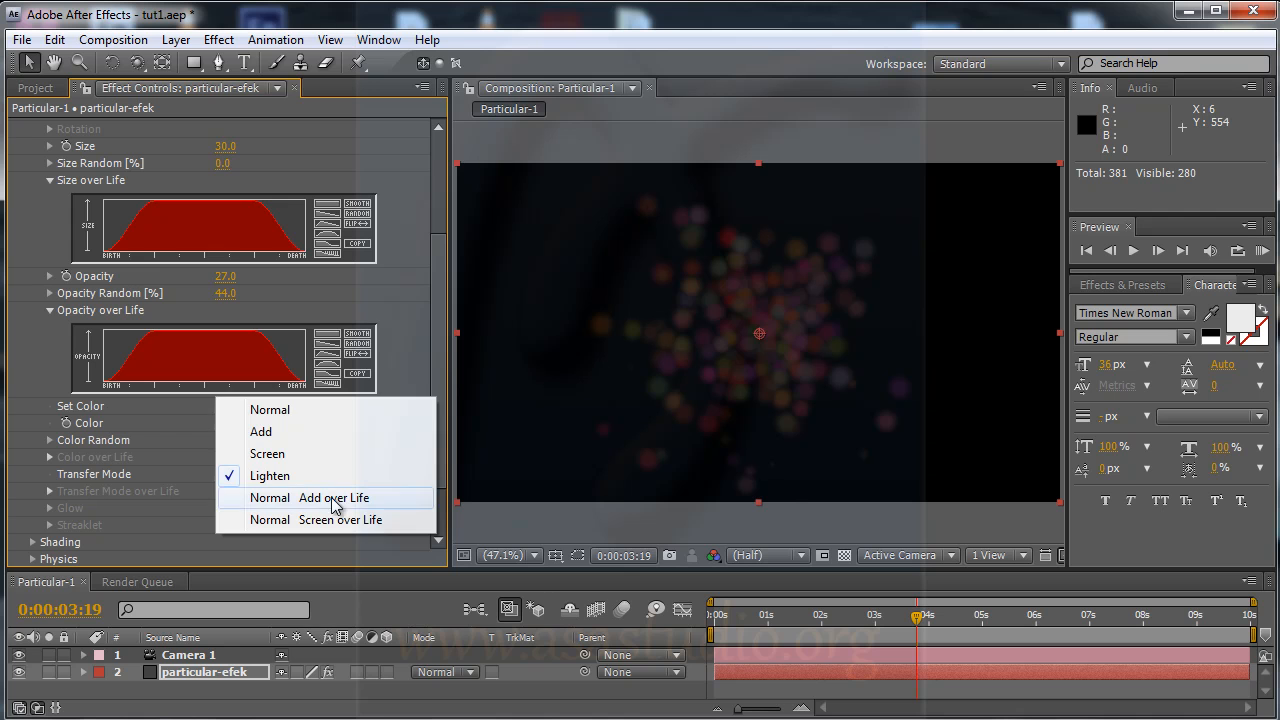
{"action": "left_click", "coordinate": [336, 497]}
{"action": "left_click", "coordinate": [350, 476]}
{"action": "left_click", "coordinate": [349, 498]}
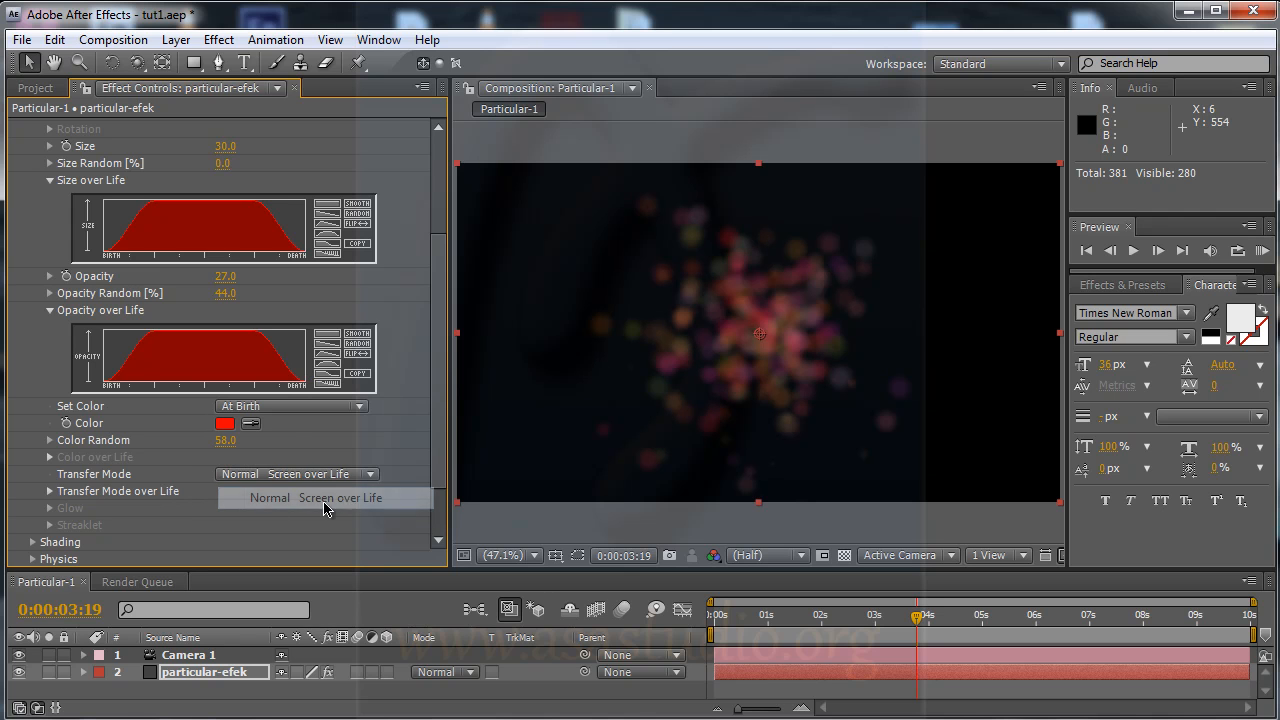
{"action": "left_click_drag", "start_coordinate": [437, 445], "coordinate": [443, 394]}
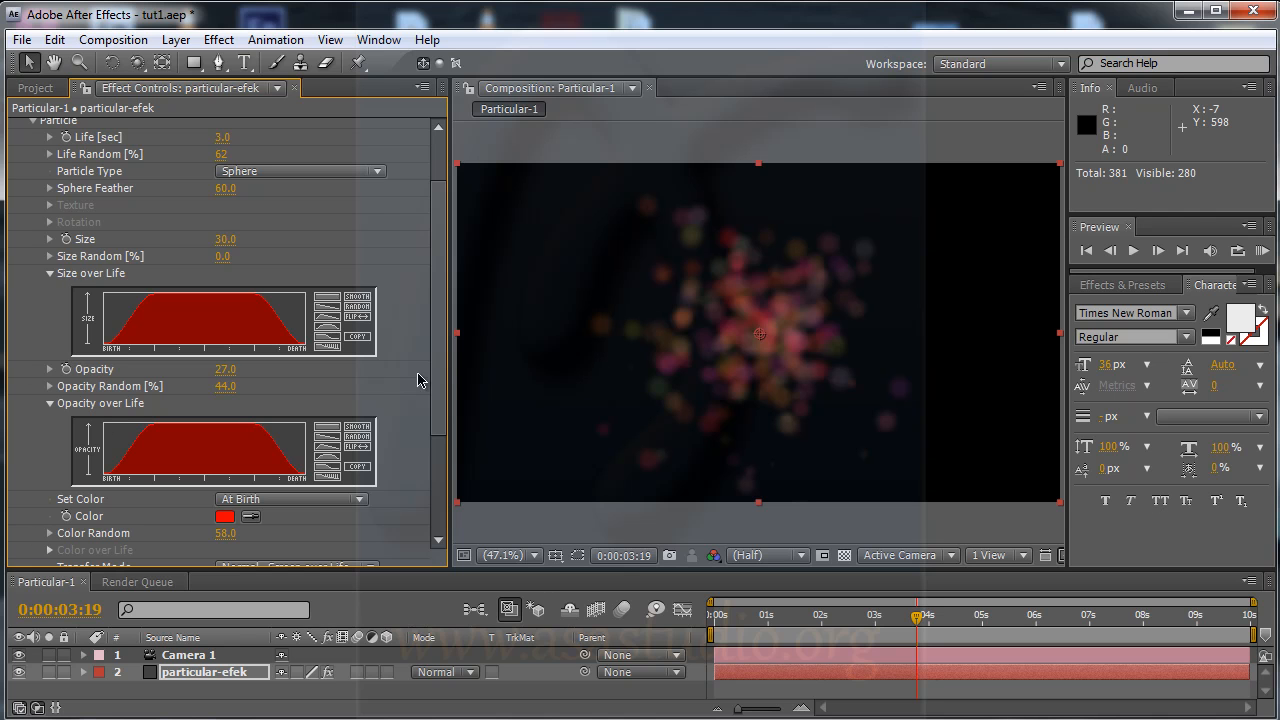
{"action": "left_click_drag", "start_coordinate": [440, 283], "coordinate": [442, 409]}
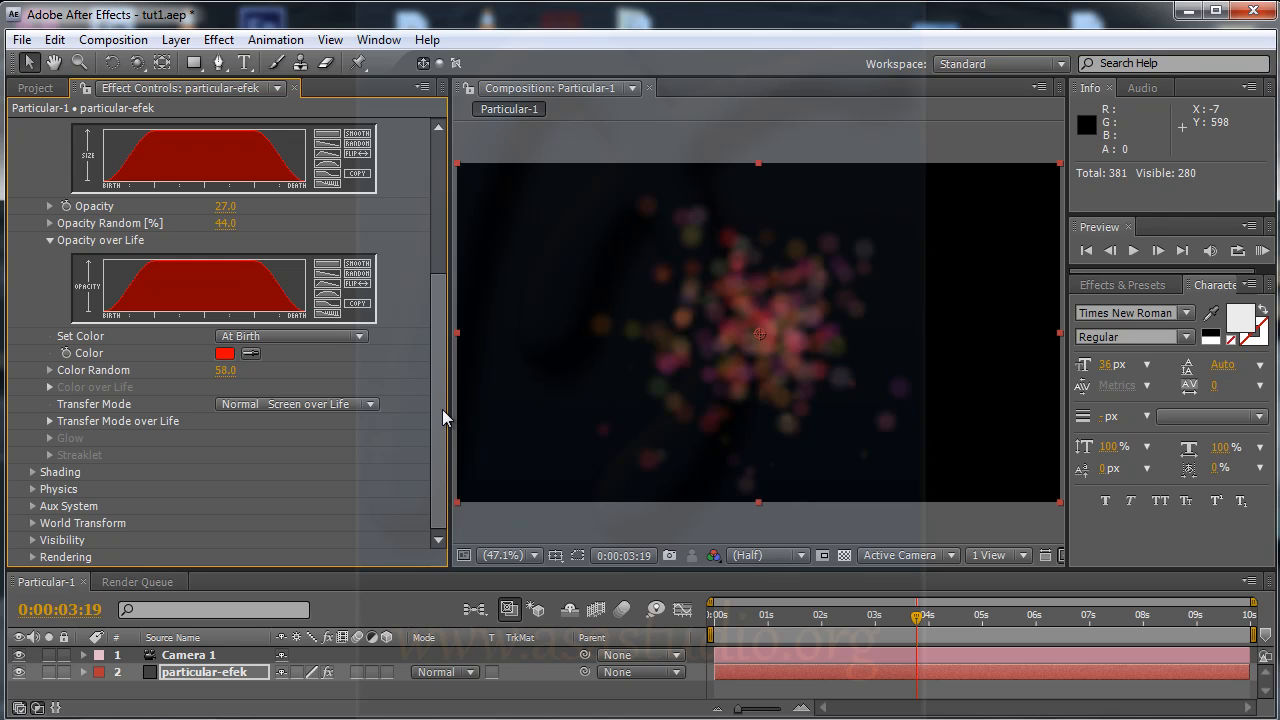